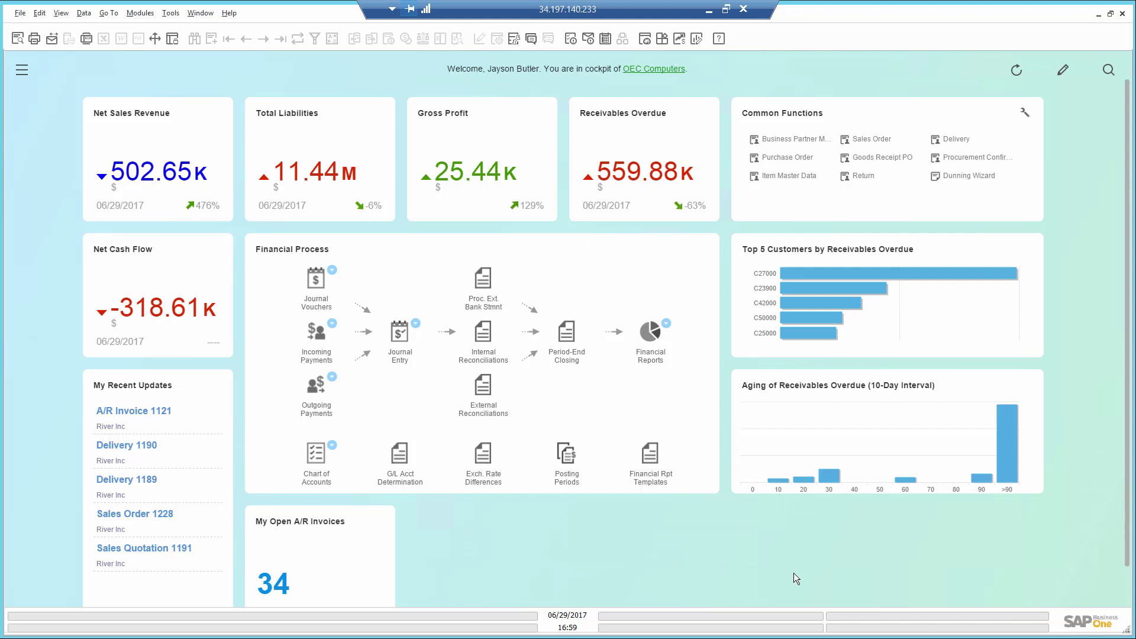
- Check the value, monthly target and trend details of the Receivables Overdue, Gross Profit and Net Sales Revenue indicators
{"action": "mouse_move", "coordinate": [624, 172]}
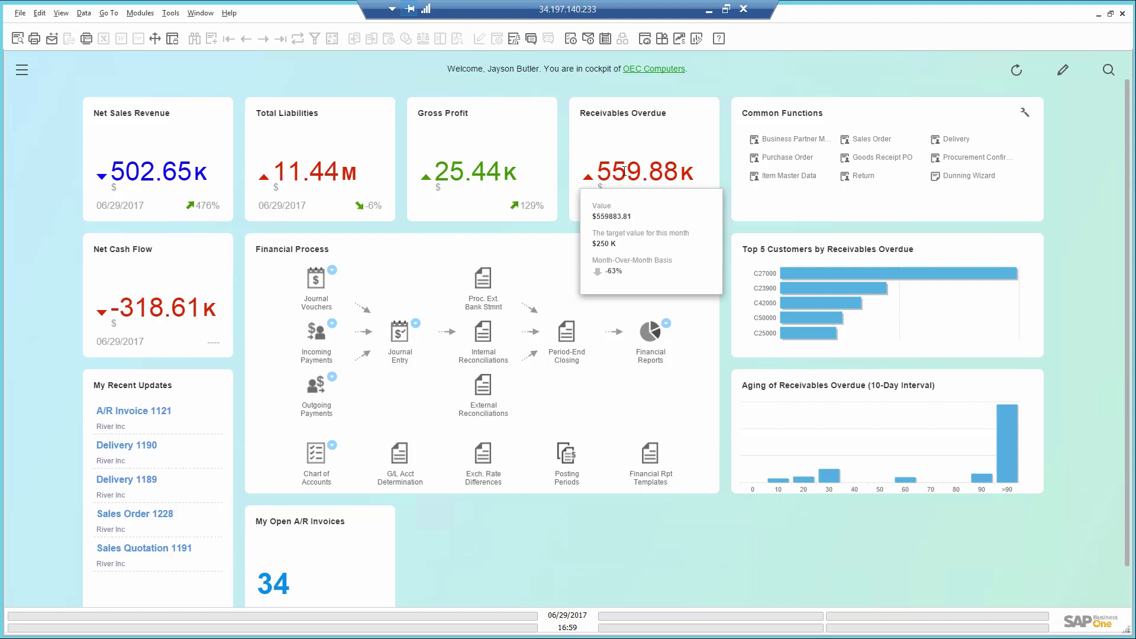
{"action": "mouse_move", "coordinate": [458, 173]}
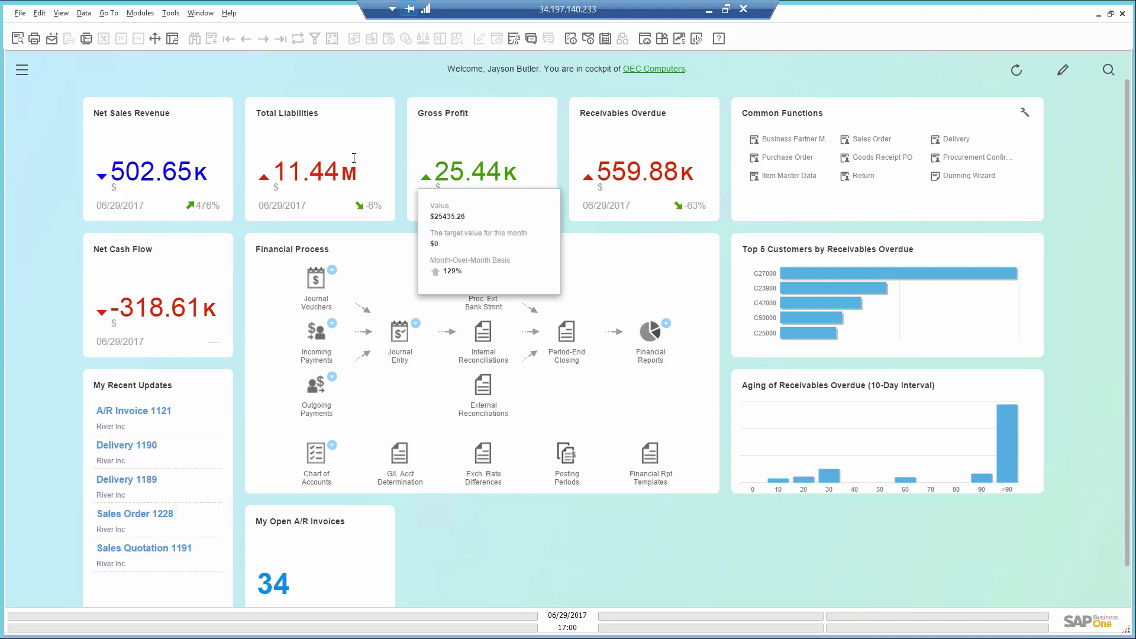
{"action": "mouse_move", "coordinate": [160, 171]}
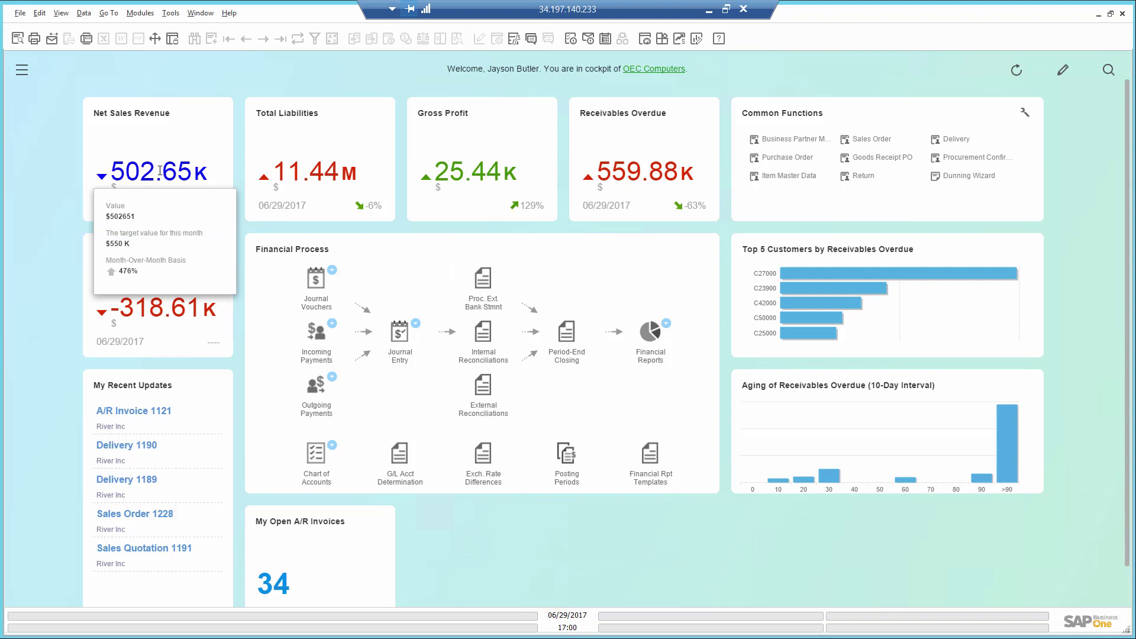
{"action": "mouse_move", "coordinate": [180, 310]}
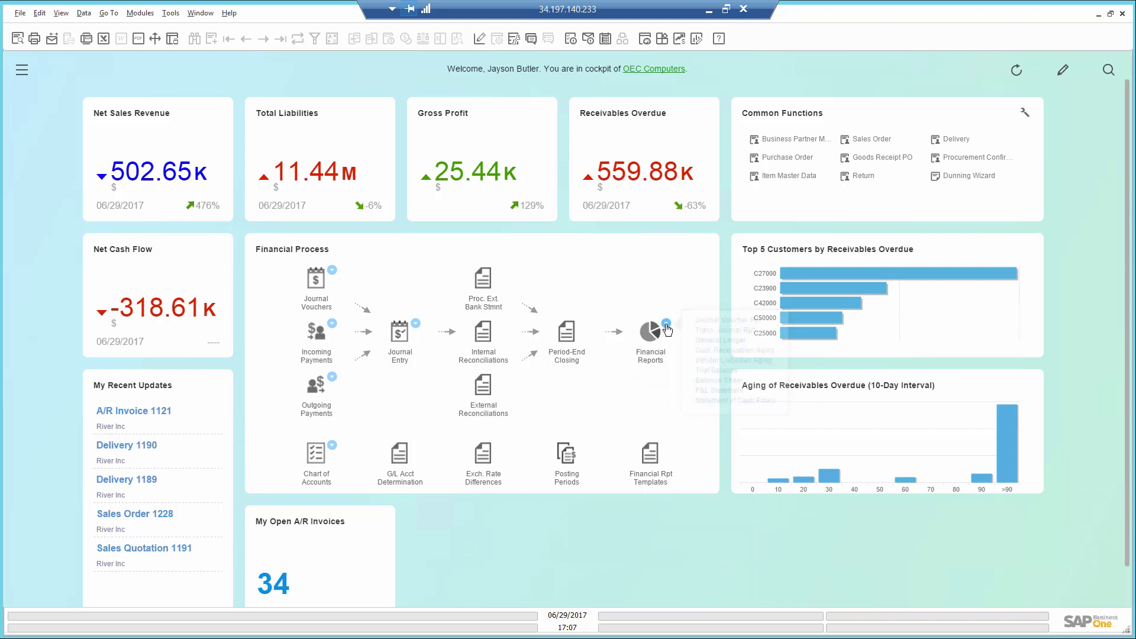
- Open the Profit and Loss Statement selection criteria and set the starting posting period to 2017-01
{"action": "left_click", "coordinate": [667, 326]}
{"action": "left_click", "coordinate": [712, 391]}
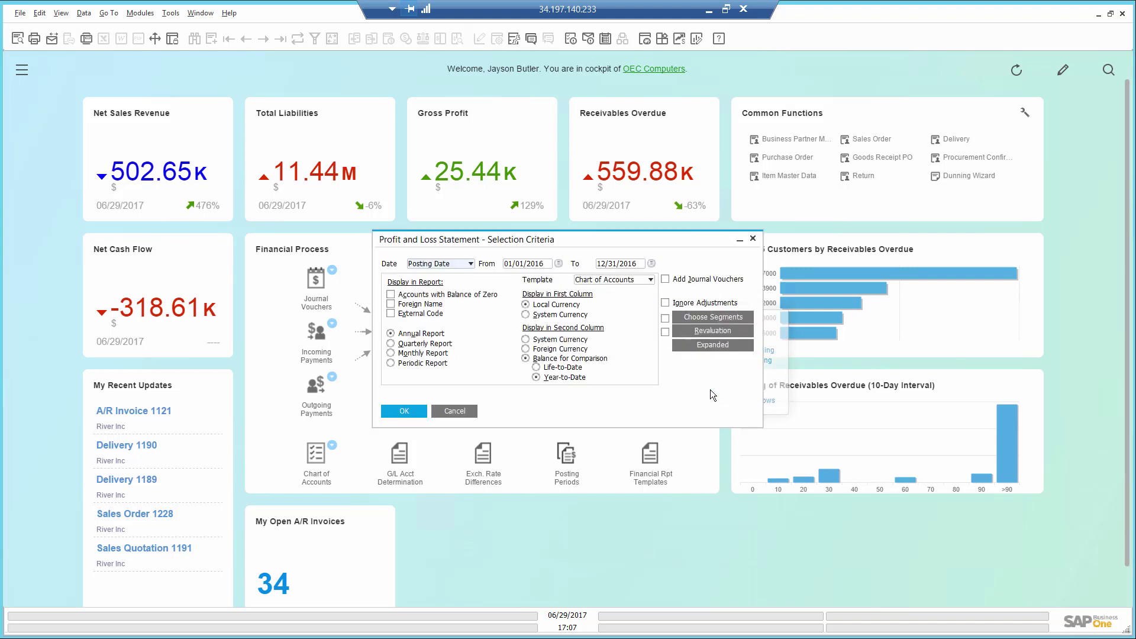
{"action": "left_click", "coordinate": [558, 264]}
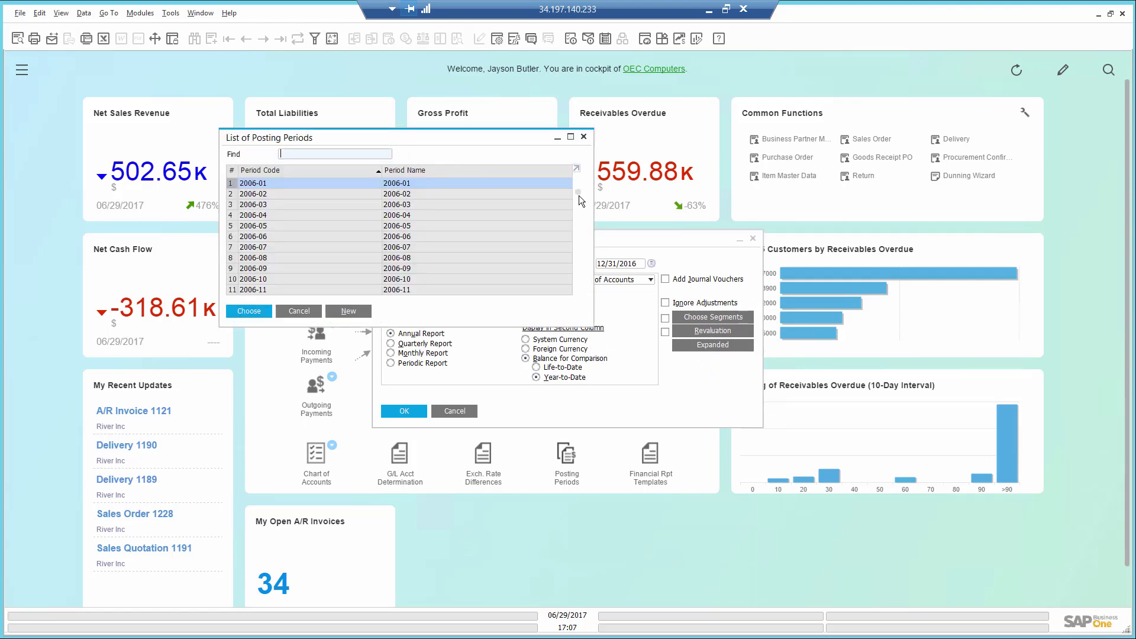
{"action": "left_click_drag", "start_coordinate": [579, 196], "coordinate": [577, 299]}
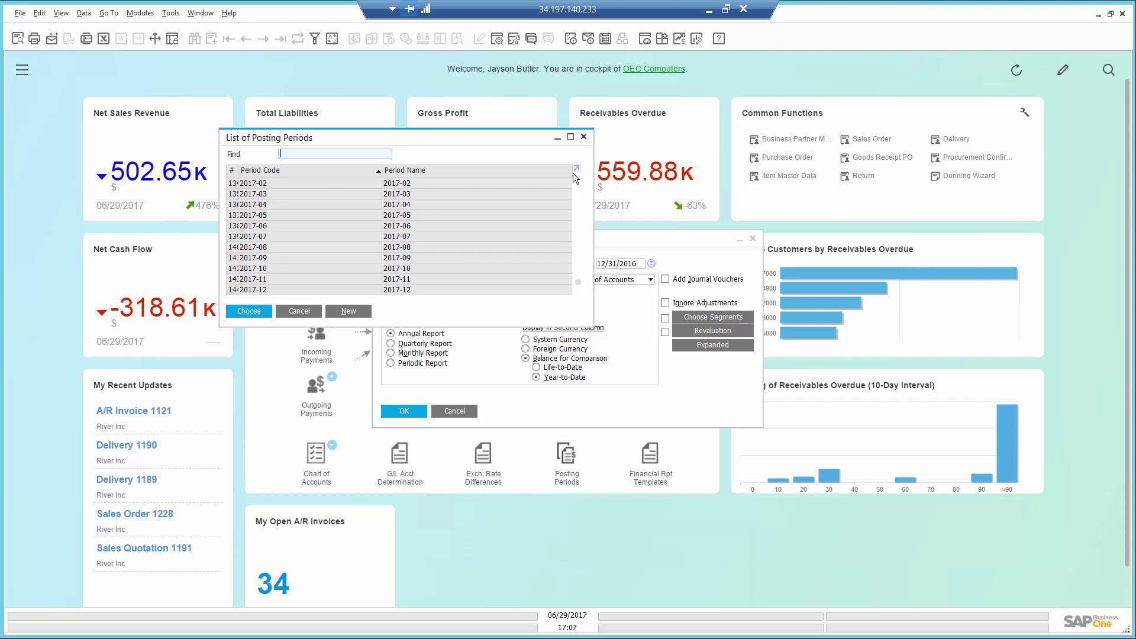
{"action": "scroll", "coordinate": [372, 186], "scroll_direction": "up", "scroll_amount": 1}
{"action": "left_click", "coordinate": [374, 187]}
{"action": "double_click", "coordinate": [374, 187]}
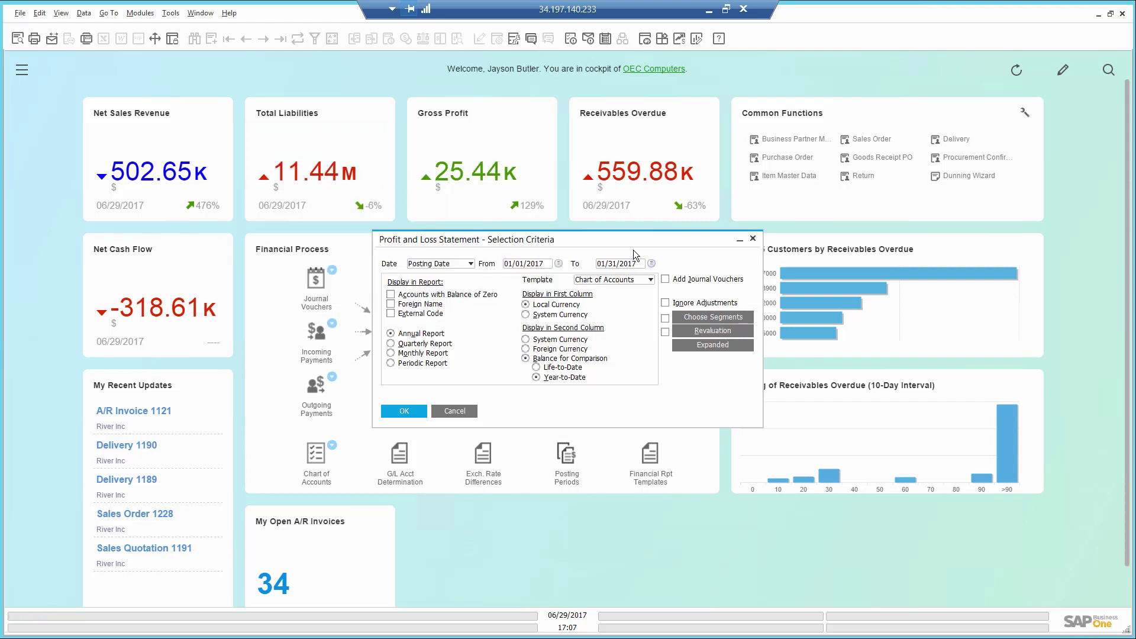
- Run the Profit and Loss Statement through posting period 2017-12 and review it down to the period's profit
{"action": "left_click", "coordinate": [652, 264]}
{"action": "scroll", "coordinate": [270, 285], "scroll_direction": "down", "scroll_amount": 20}
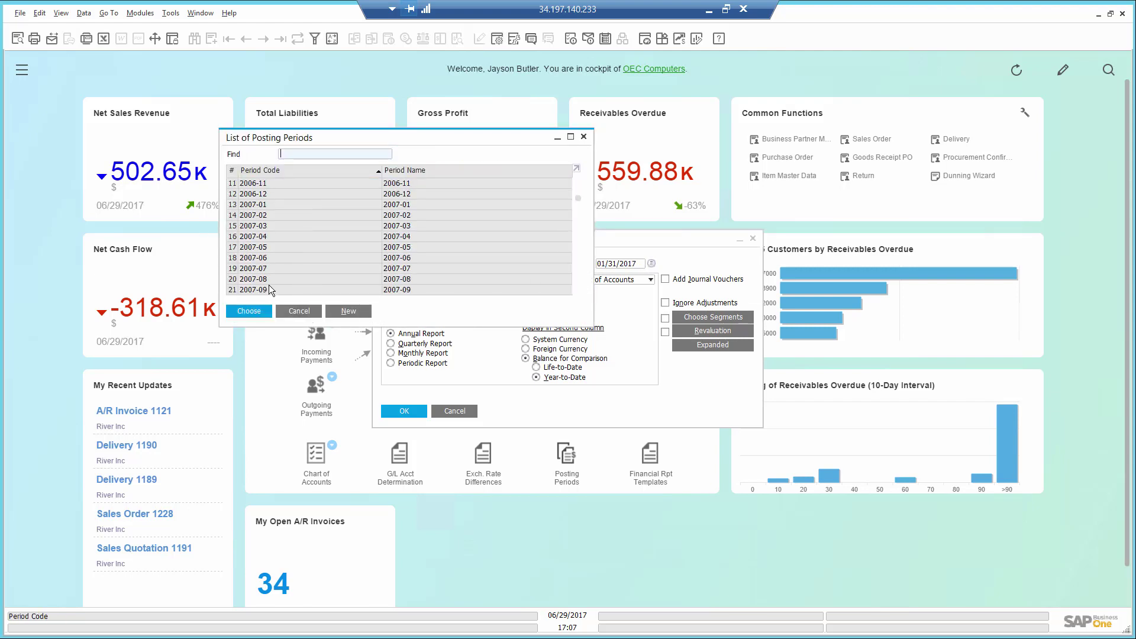
{"action": "left_click", "coordinate": [250, 289]}
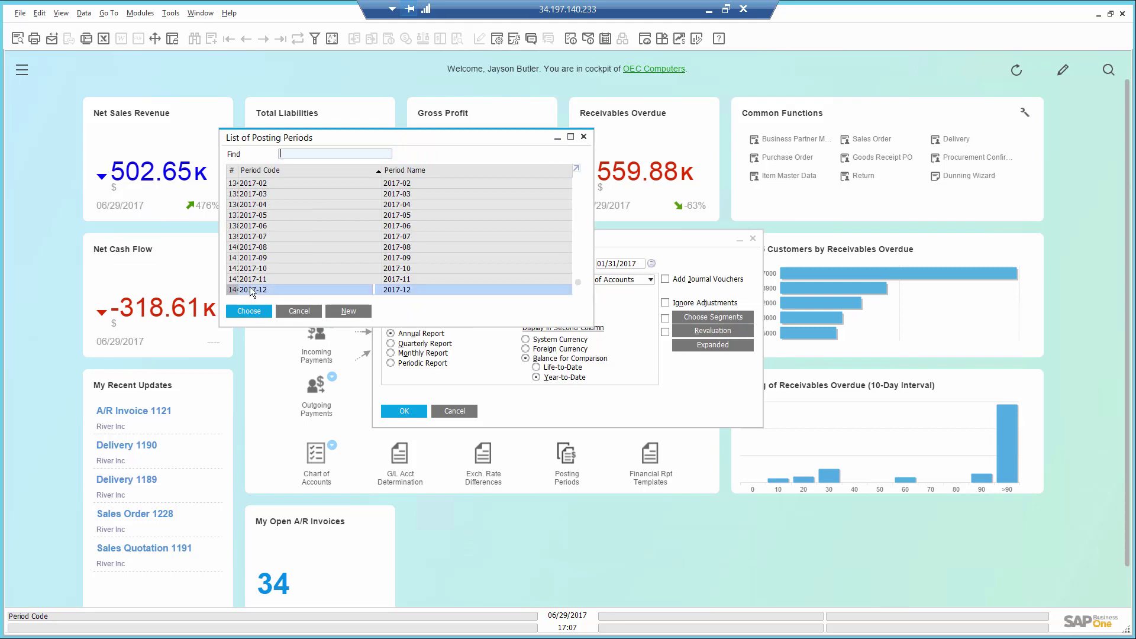
{"action": "double_click", "coordinate": [250, 288]}
{"action": "left_click", "coordinate": [396, 412]}
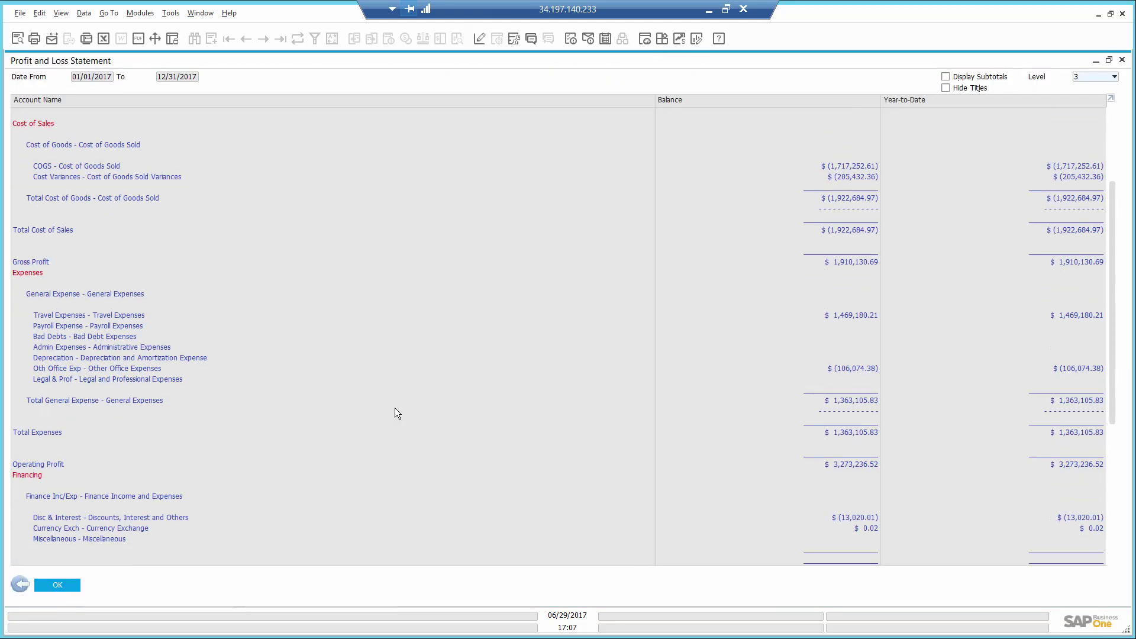
{"action": "scroll", "coordinate": [392, 406], "scroll_direction": "down", "scroll_amount": 12}
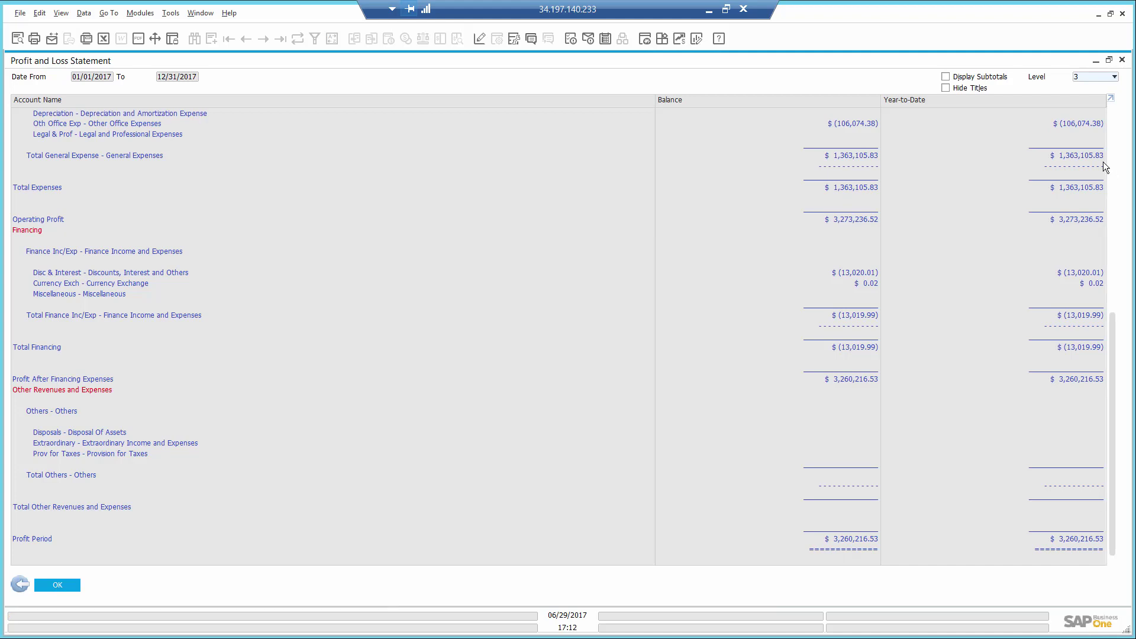
{"action": "left_click", "coordinate": [1122, 60]}
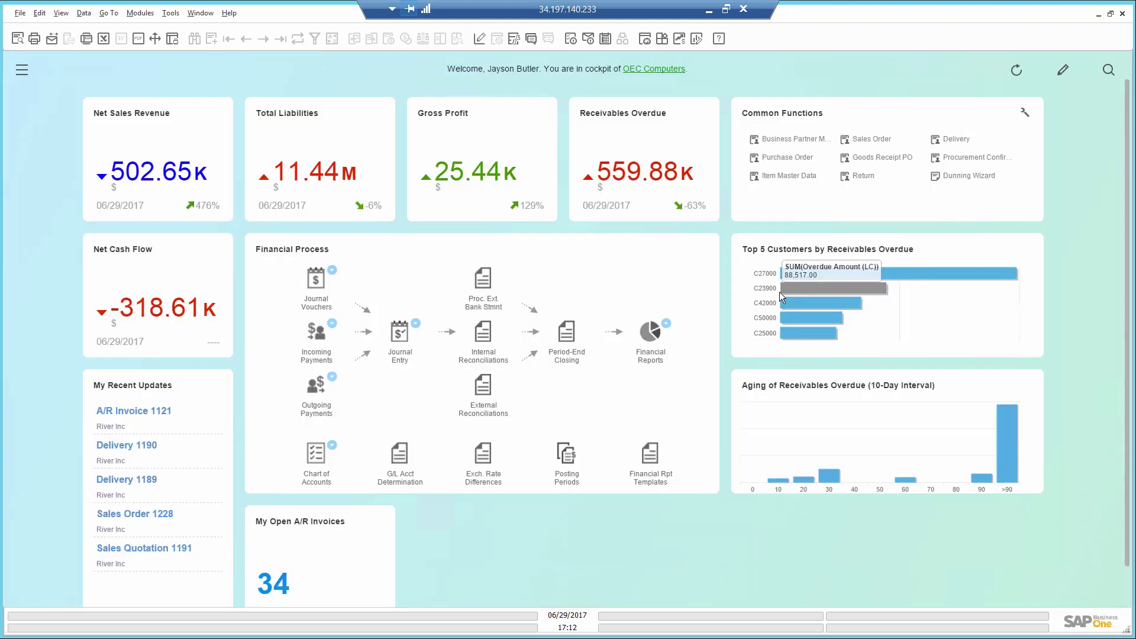
- Run the Balance Sheet report up to posting period 2017-12 and review the asset, liability and equity balances
{"action": "left_click", "coordinate": [667, 326]}
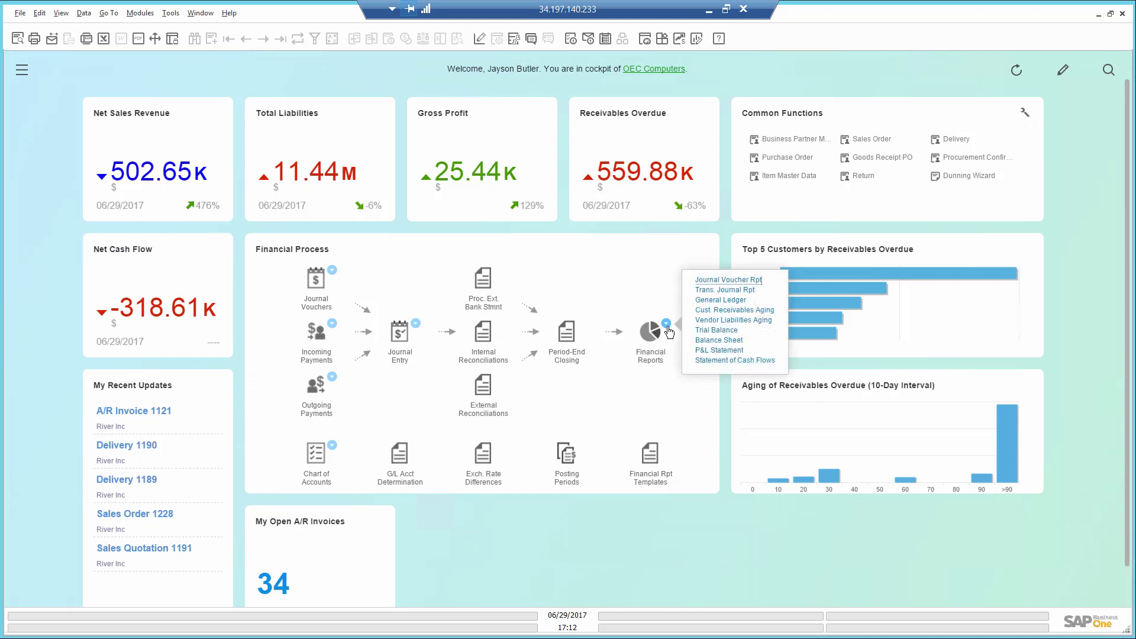
{"action": "left_click", "coordinate": [708, 341]}
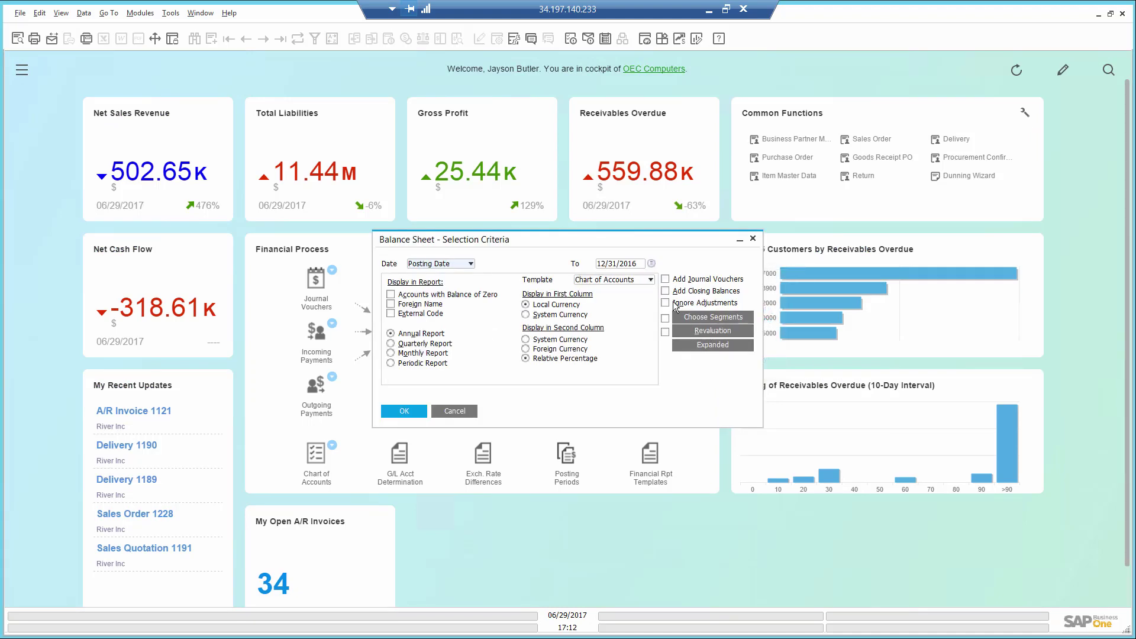
{"action": "left_click", "coordinate": [651, 264]}
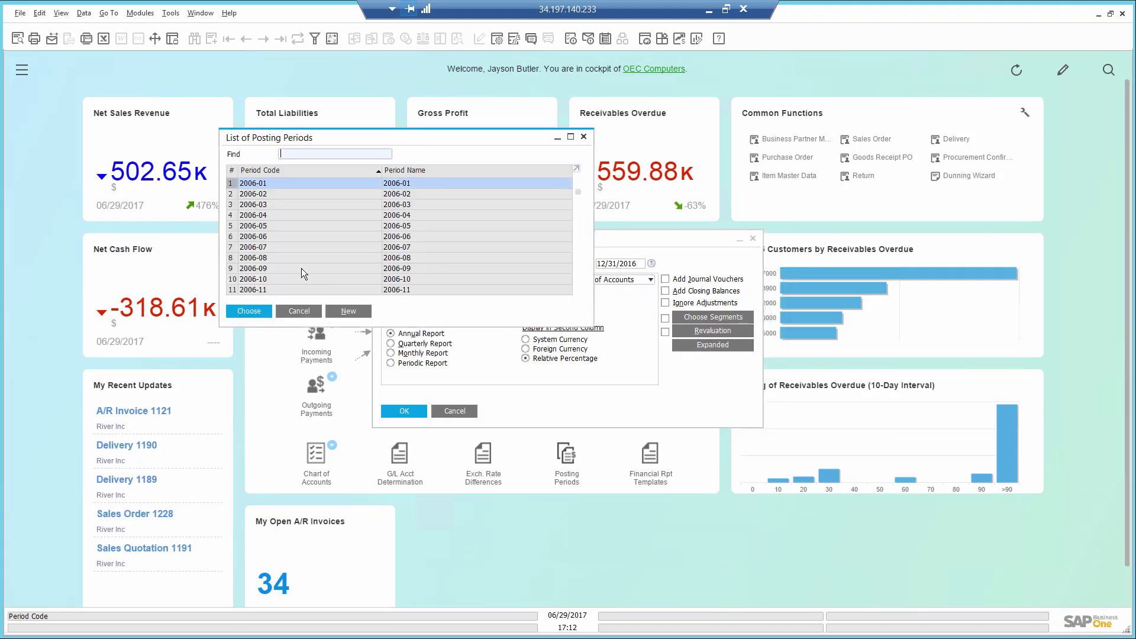
{"action": "left_click_drag", "start_coordinate": [577, 200], "coordinate": [572, 286]}
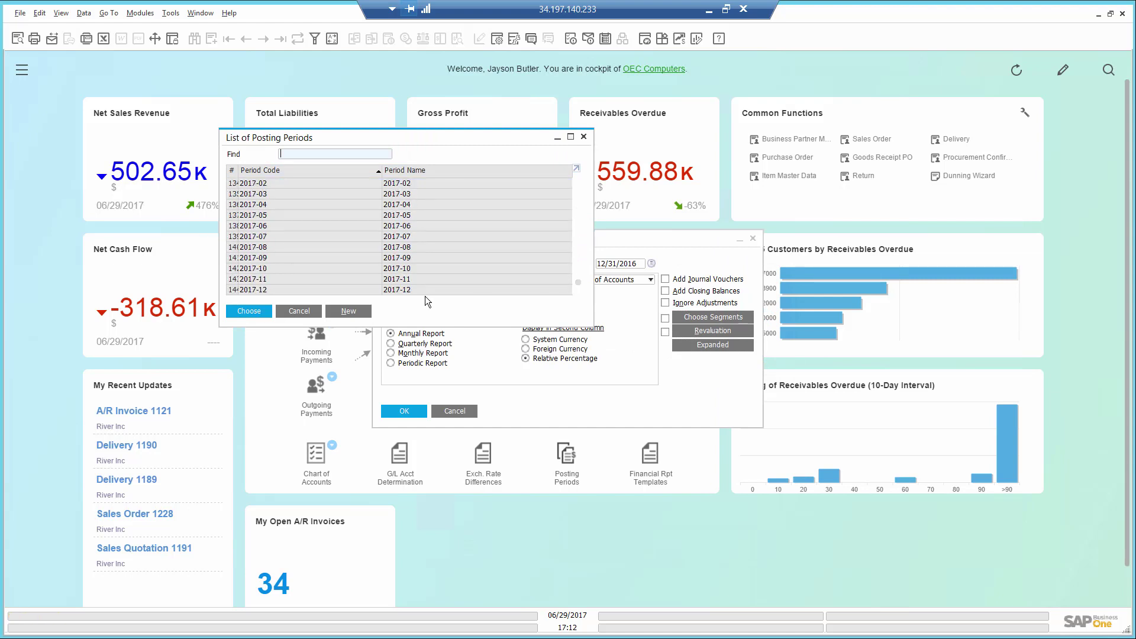
{"action": "left_click", "coordinate": [272, 291]}
{"action": "left_click", "coordinate": [251, 312]}
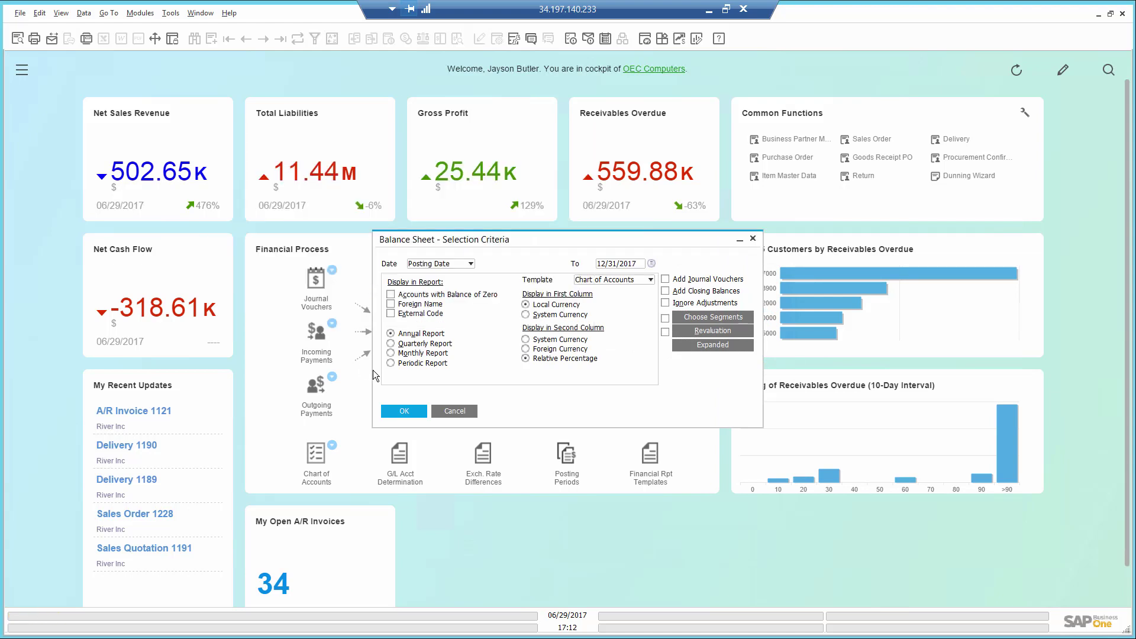
{"action": "left_click", "coordinate": [396, 410]}
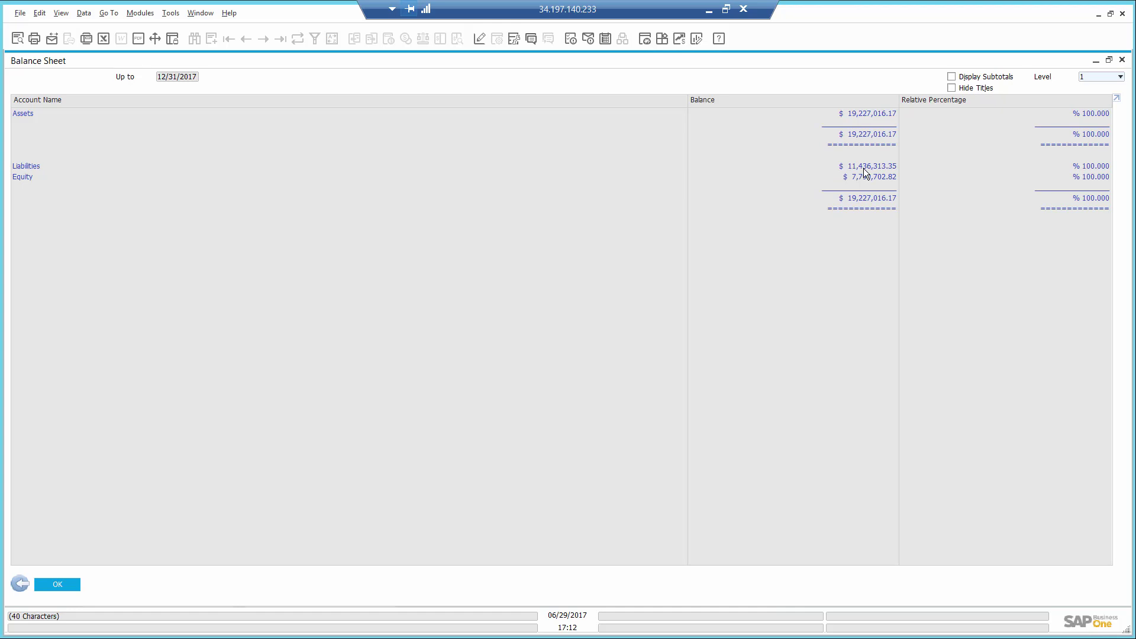
{"action": "left_click", "coordinate": [1122, 60]}
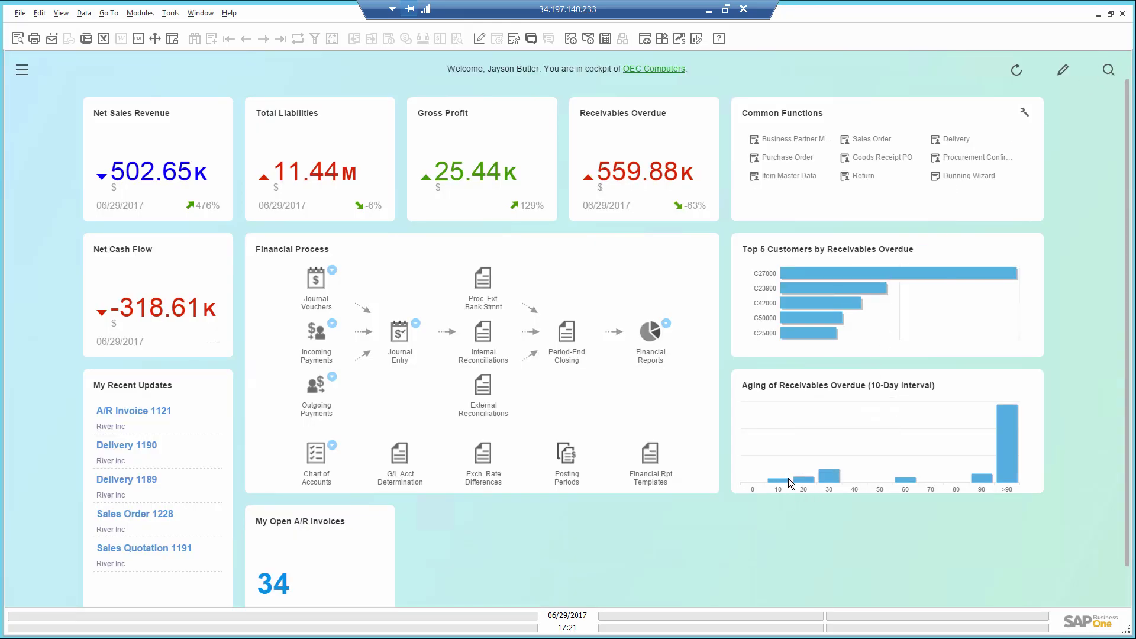
- Open the detailed list of open A/R invoices and sort it by due date in ascending order
{"action": "mouse_move", "coordinate": [802, 478]}
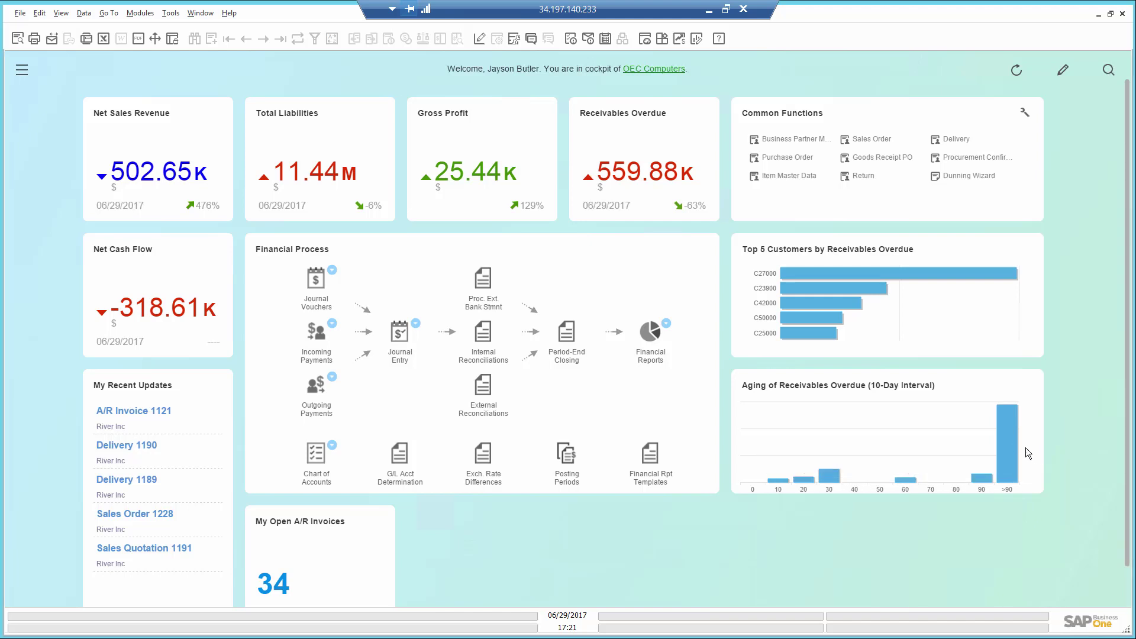
{"action": "mouse_move", "coordinate": [1015, 448]}
{"action": "left_click", "coordinate": [280, 587]}
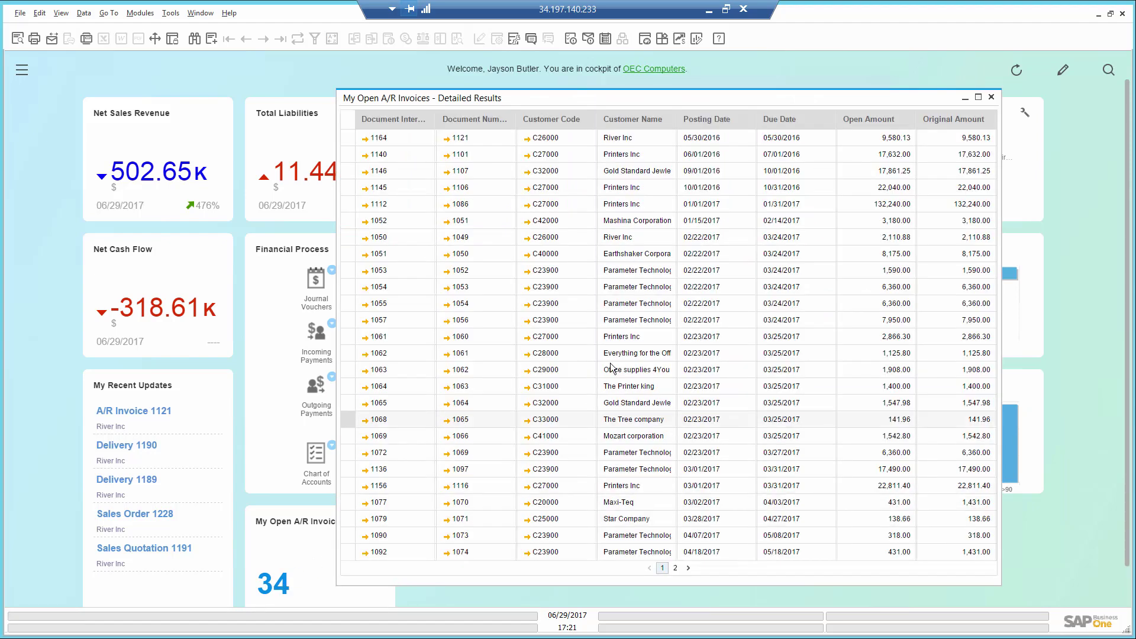
{"action": "left_click", "coordinate": [779, 120]}
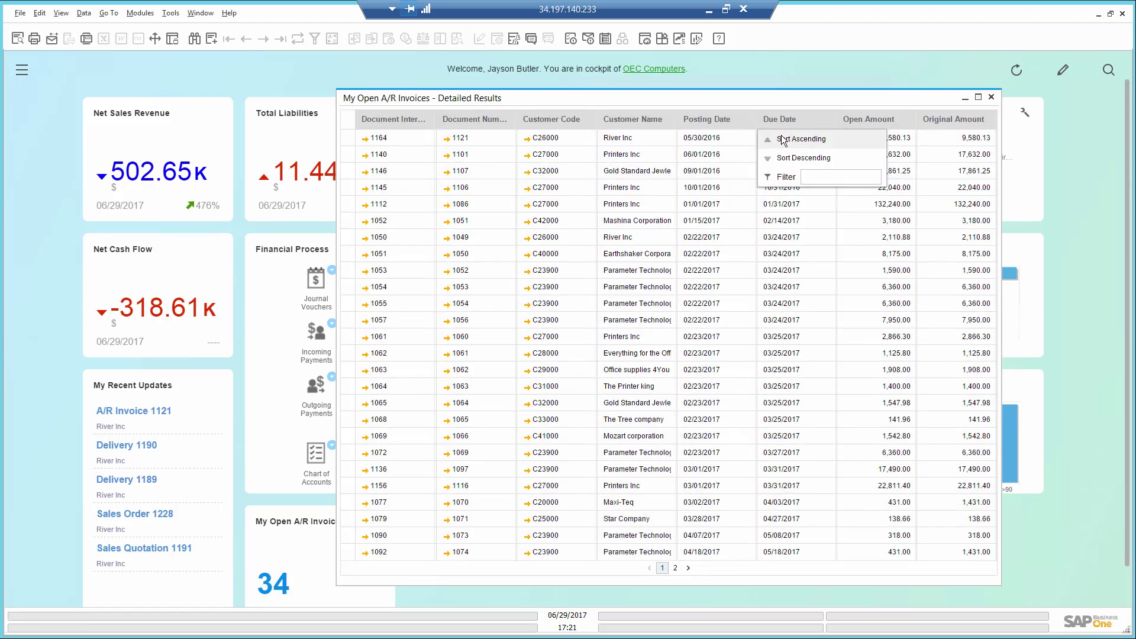
{"action": "left_click", "coordinate": [783, 139]}
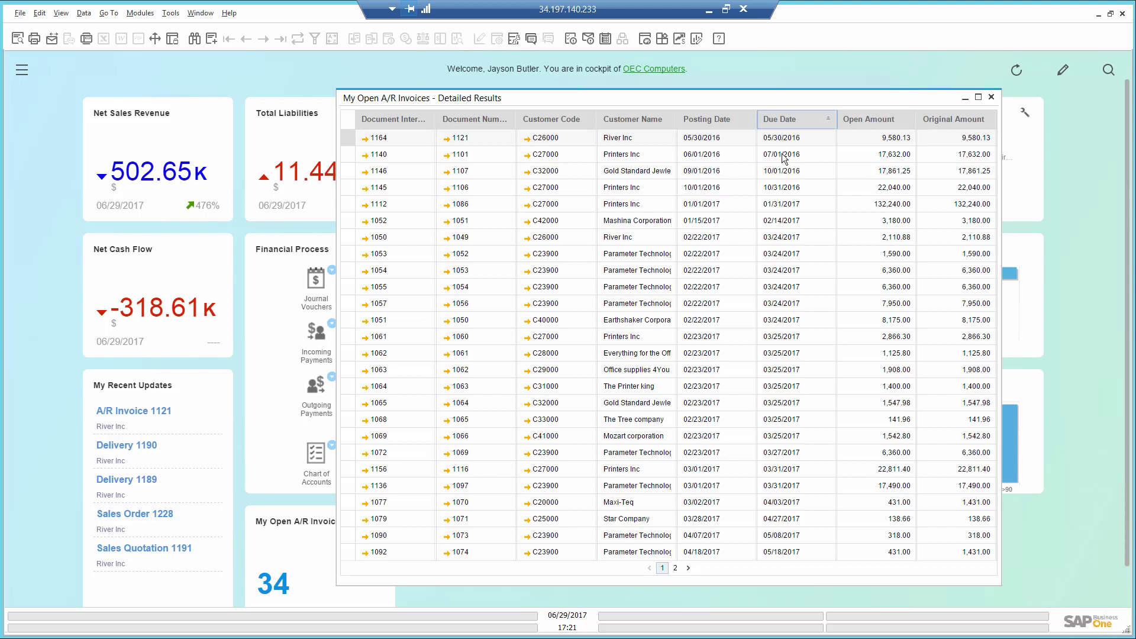
- Open the River Inc invoice with the earliest due date and display its relationship map
{"action": "left_click", "coordinate": [365, 139]}
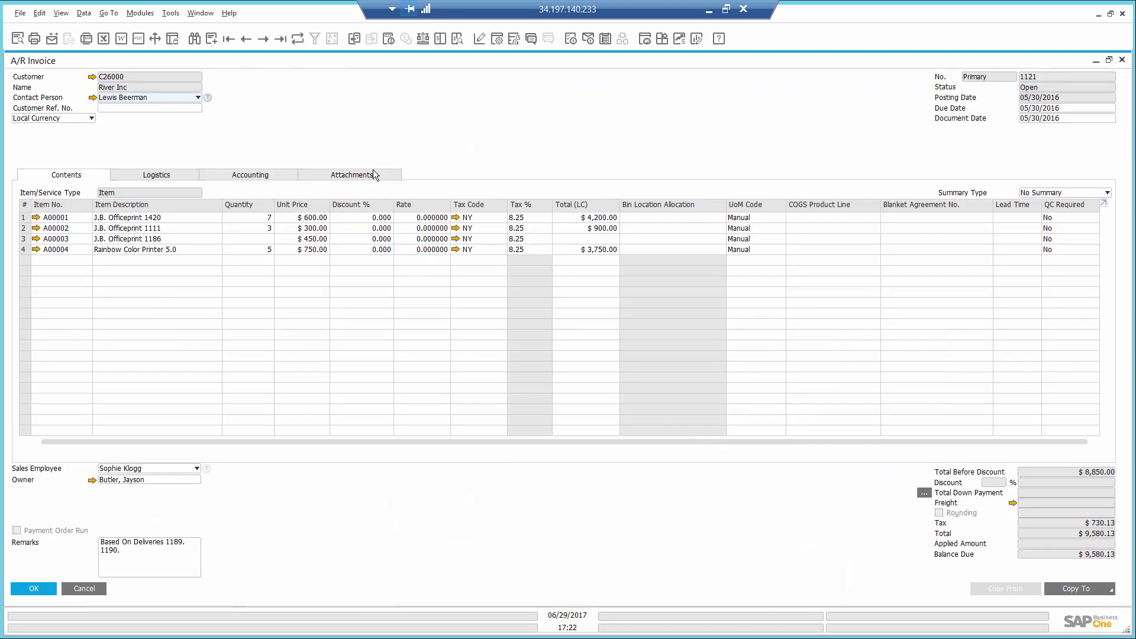
{"action": "right_click", "coordinate": [470, 89]}
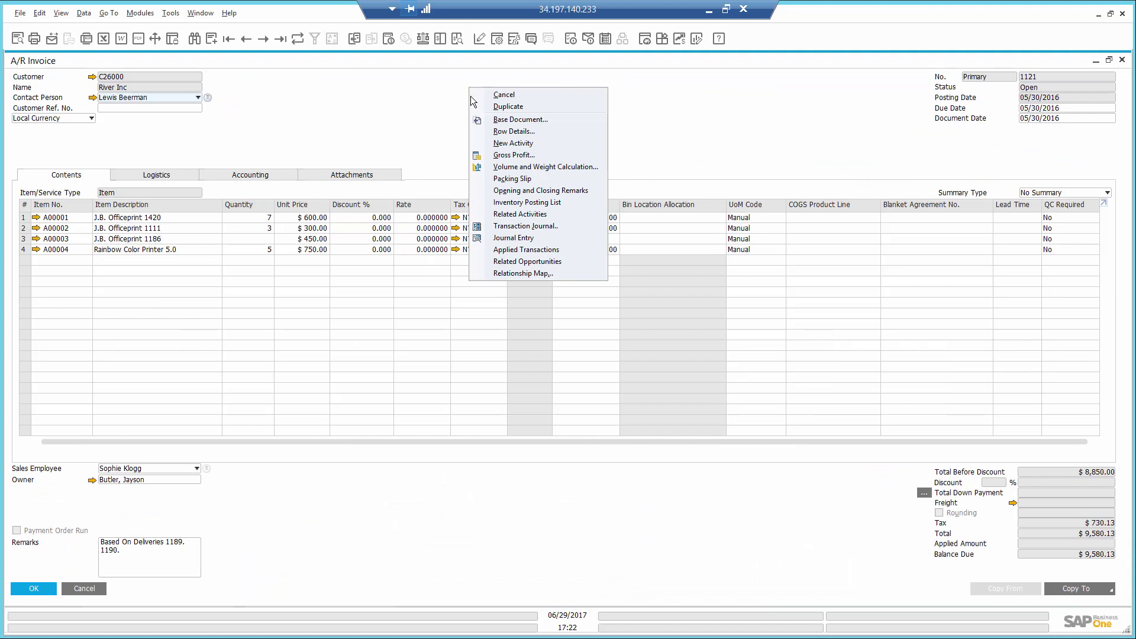
{"action": "left_click", "coordinate": [513, 277]}
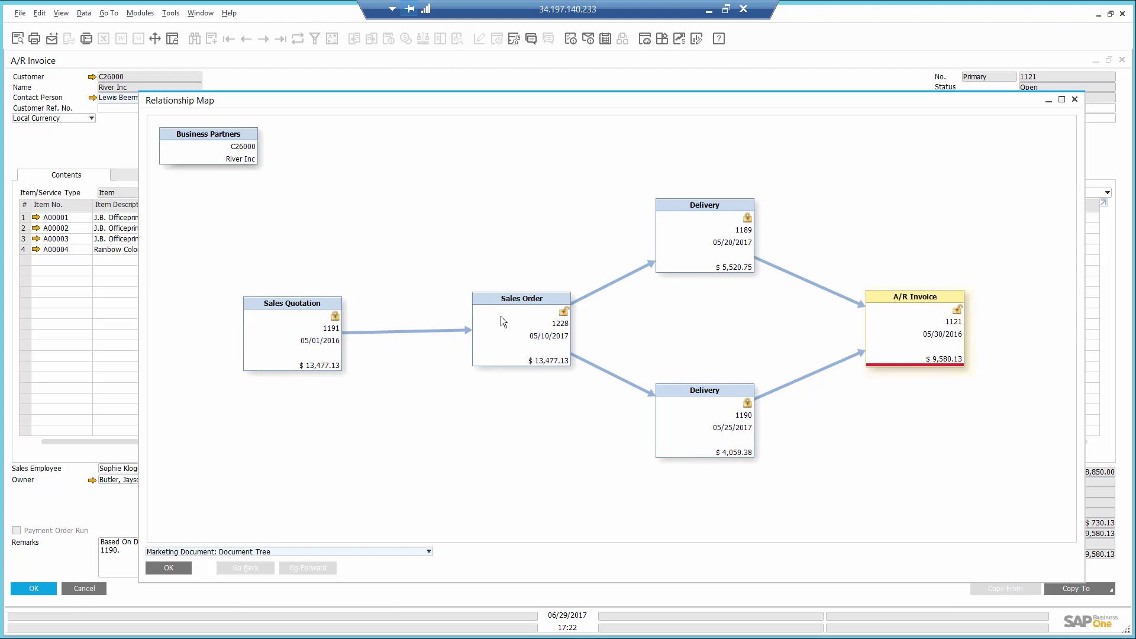
- Inspect the A00003 line in the sales order linked to the invoice, and return to the invoice
{"action": "double_click", "coordinate": [538, 322]}
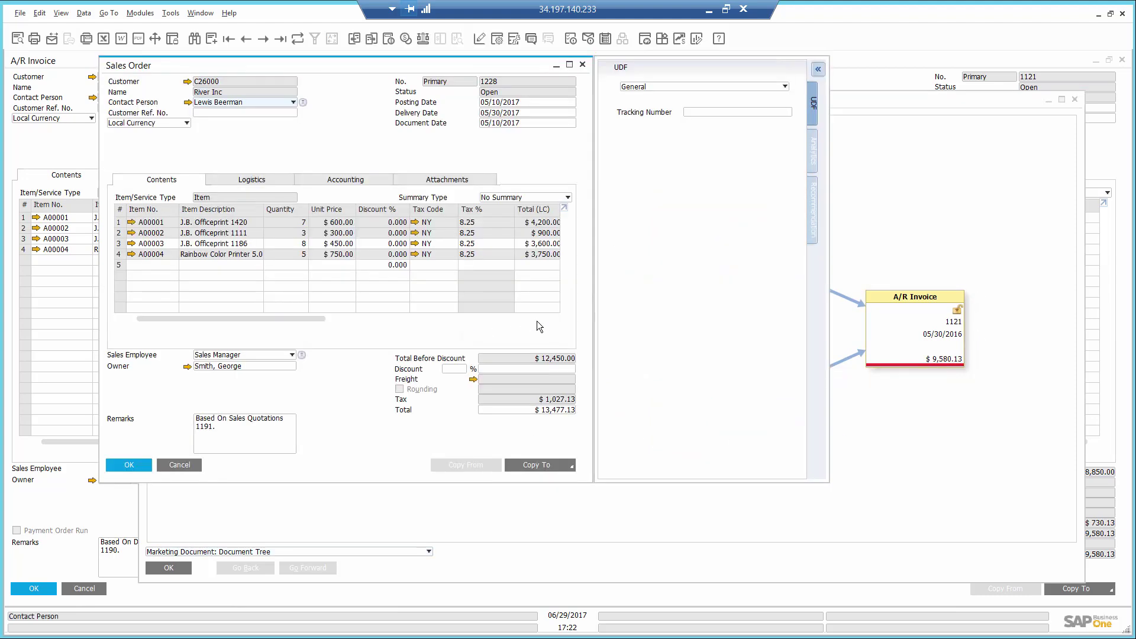
{"action": "left_click", "coordinate": [120, 244]}
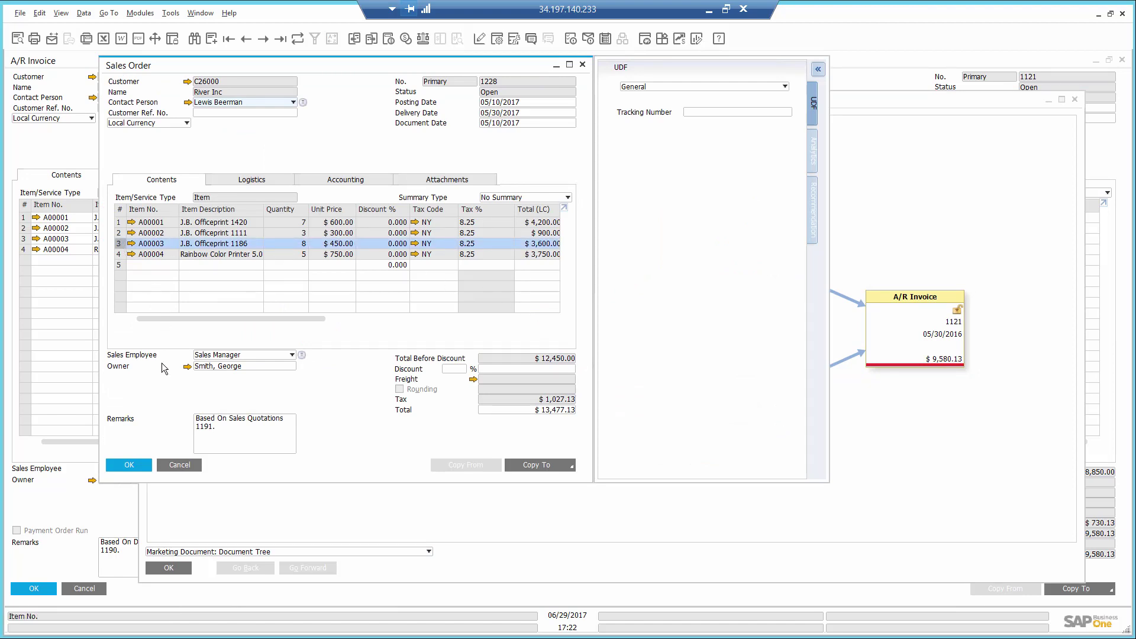
{"action": "left_click", "coordinate": [181, 464]}
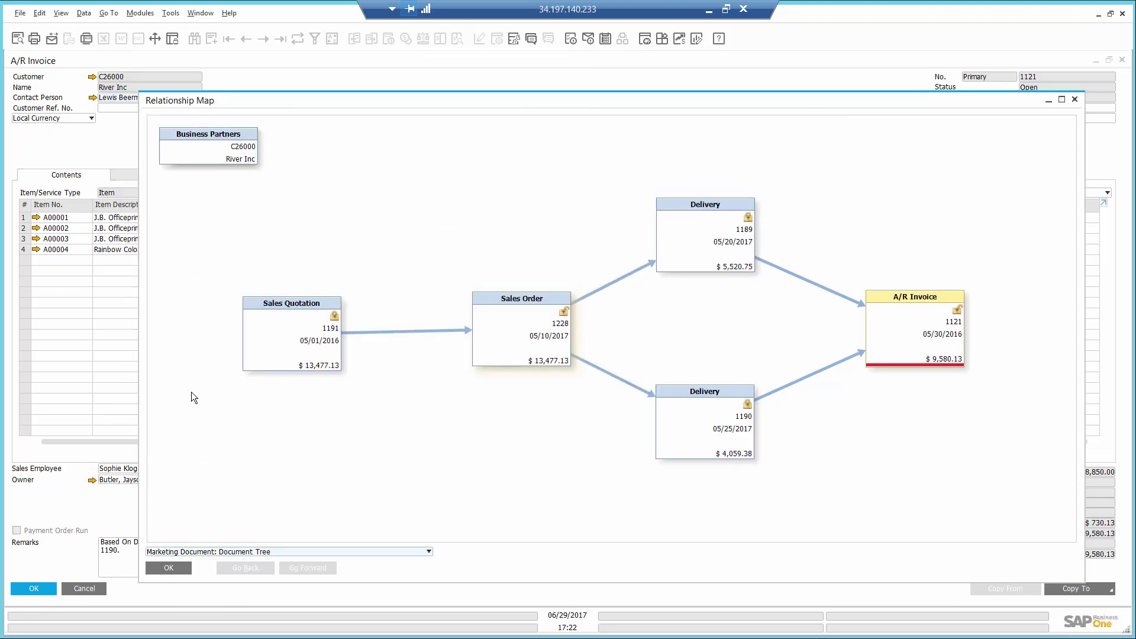
{"action": "left_click", "coordinate": [169, 565]}
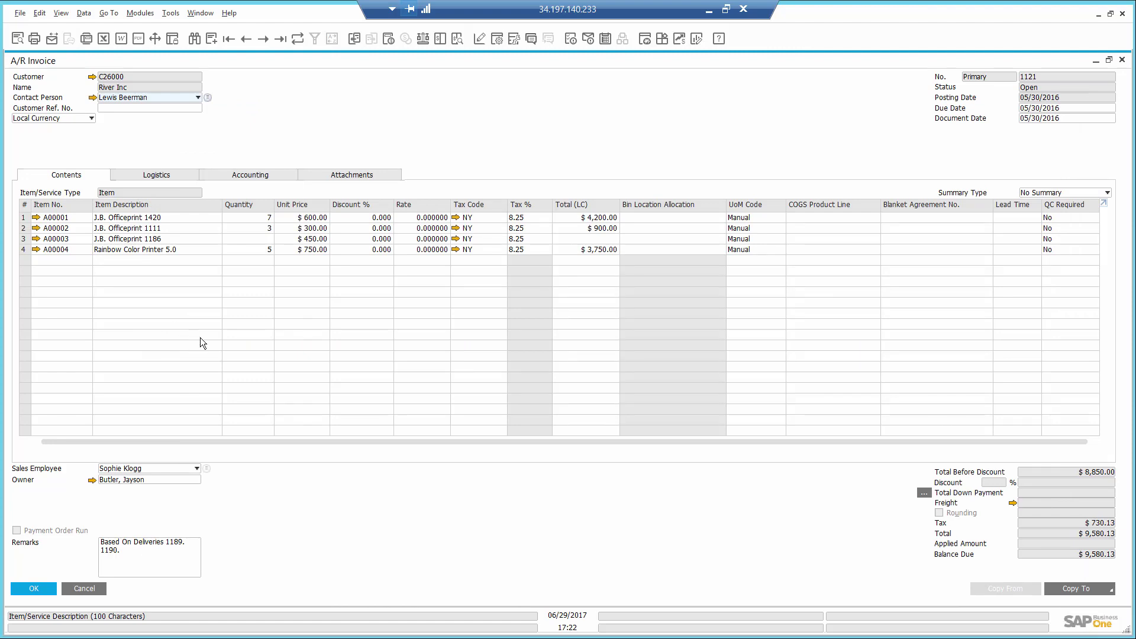
- Start a conversation with the colleague listed under Ernesto and write "please follow up on this open invoice"
{"action": "left_click", "coordinate": [532, 41]}
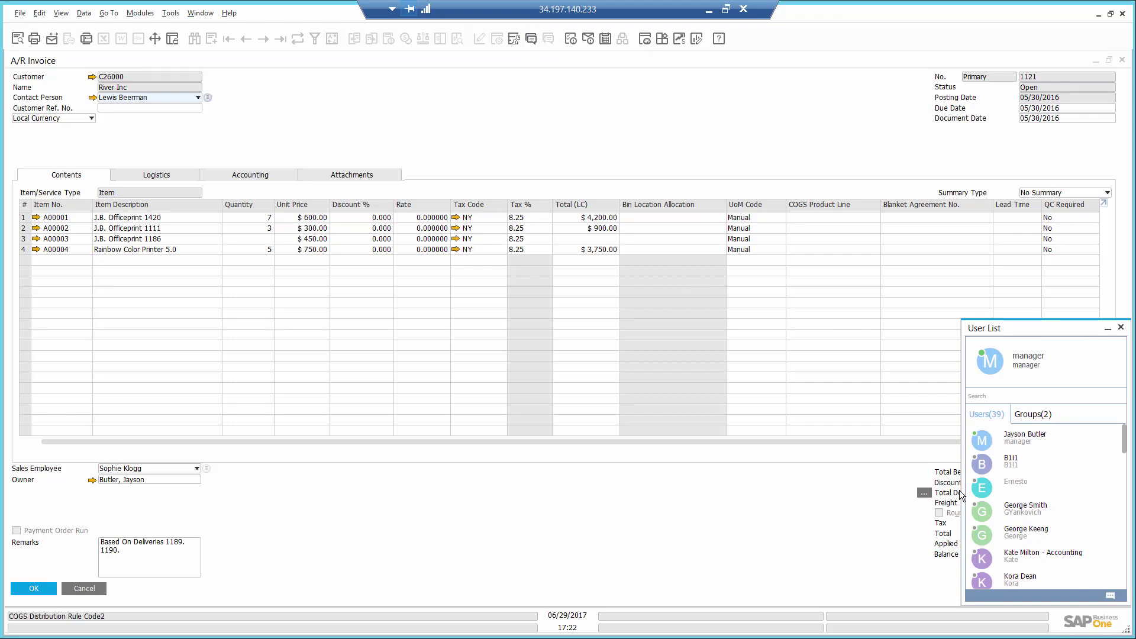
{"action": "double_click", "coordinate": [1019, 512]}
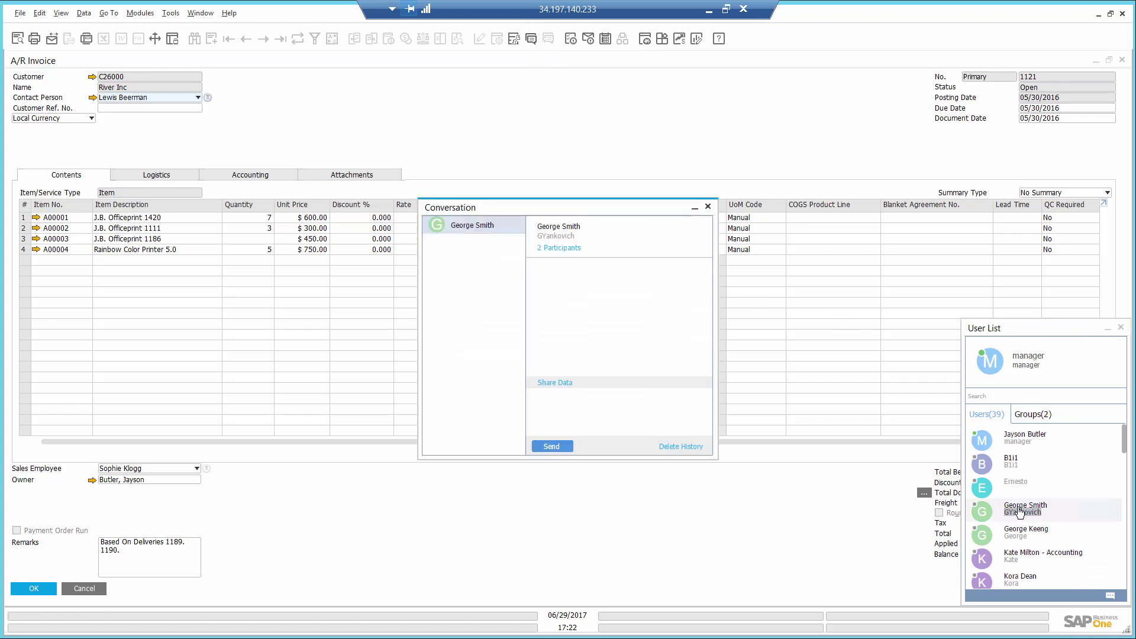
{"action": "left_click", "coordinate": [595, 403]}
{"action": "type", "text": "pl"}
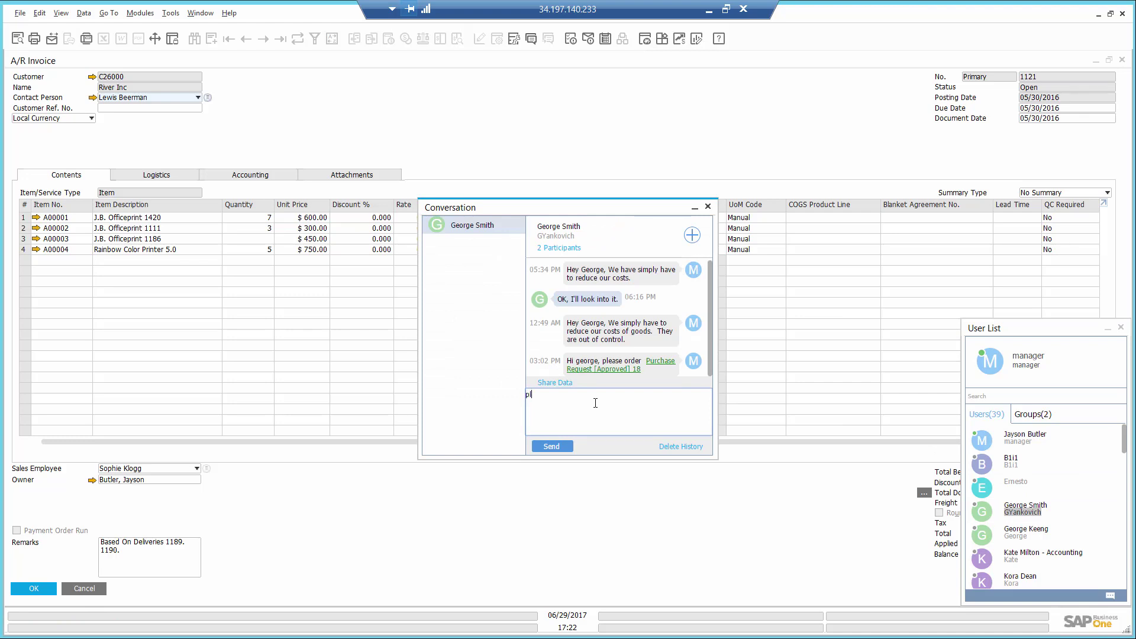
{"action": "type", "text": "ease follow up on this open invoice"}
{"action": "left_click", "coordinate": [361, 133]}
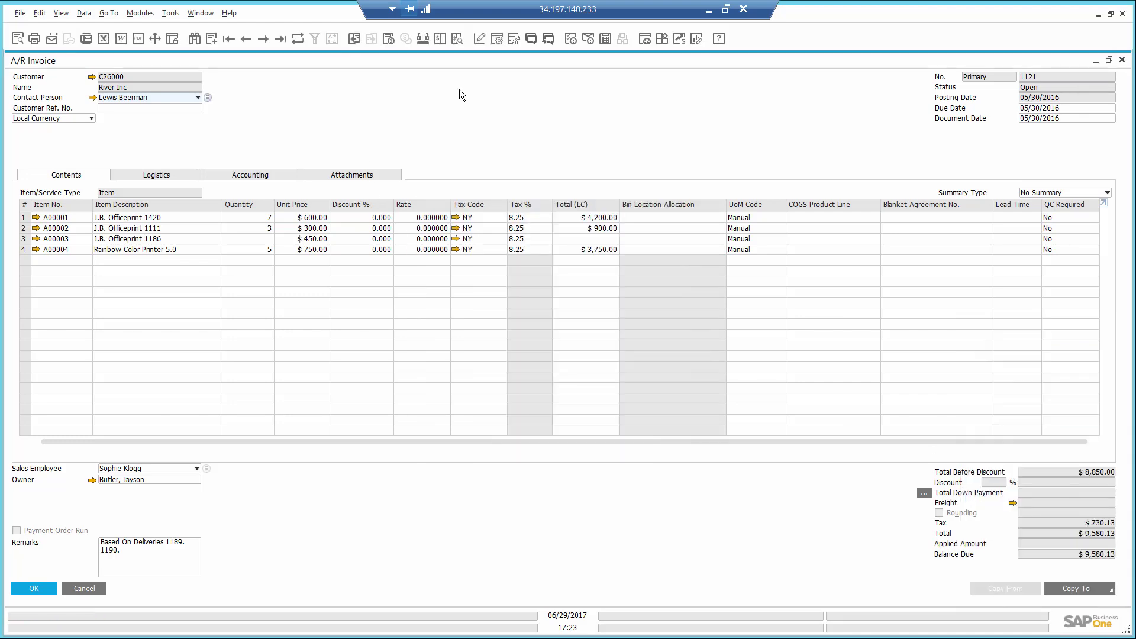
- Add the open A/R invoice as a link to the follow-up message and open the linked invoice
{"action": "left_click", "coordinate": [548, 40]}
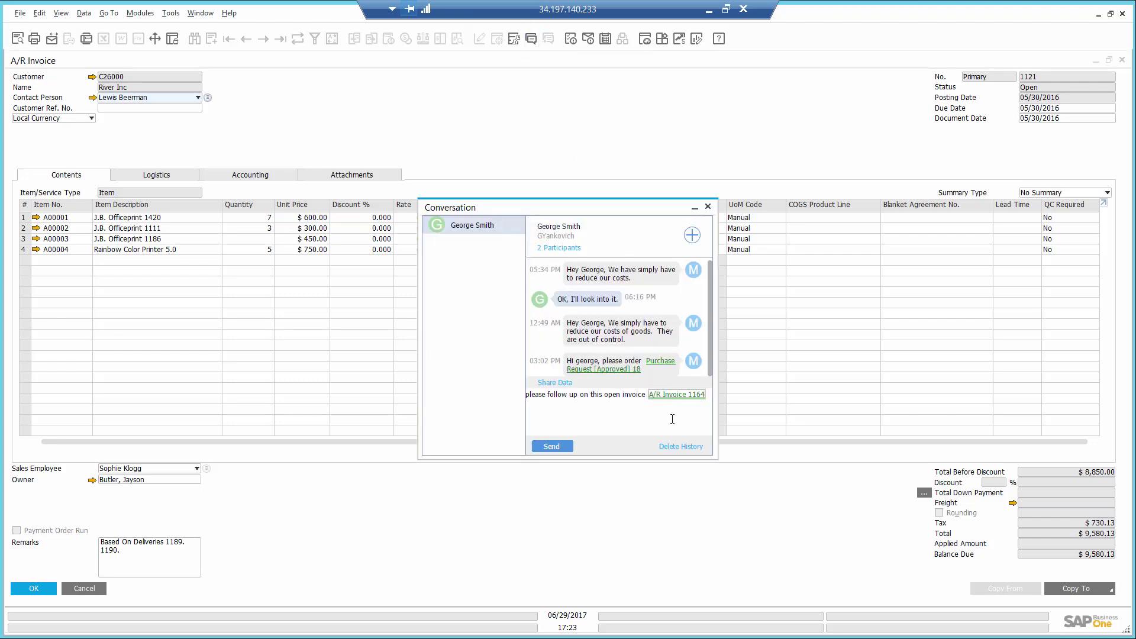
{"action": "left_click", "coordinate": [687, 395]}
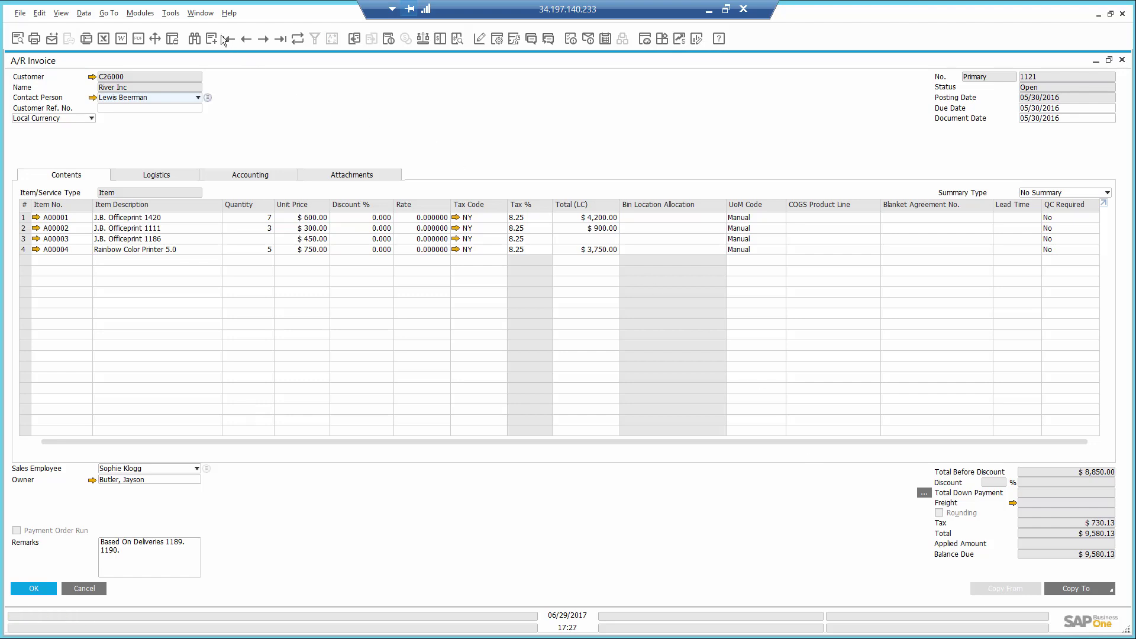
- Return to the cockpit and run the Customer Receivables Aging report from Financial Reports with the default selection criteria
{"action": "left_click", "coordinate": [205, 17]}
{"action": "left_click", "coordinate": [224, 43]}
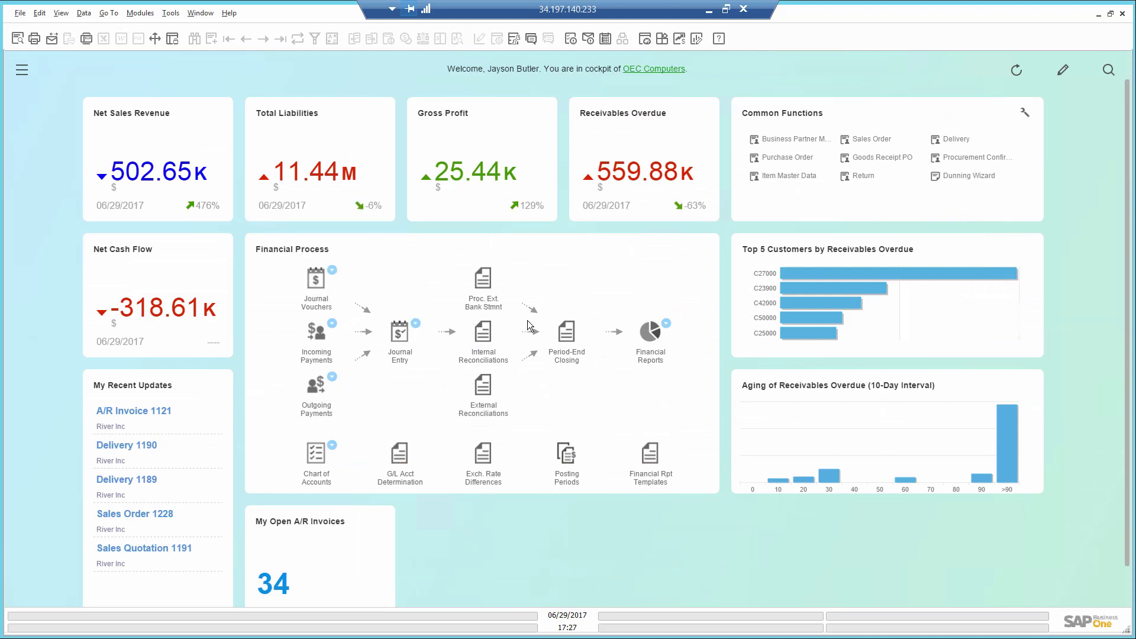
{"action": "left_click", "coordinate": [669, 326]}
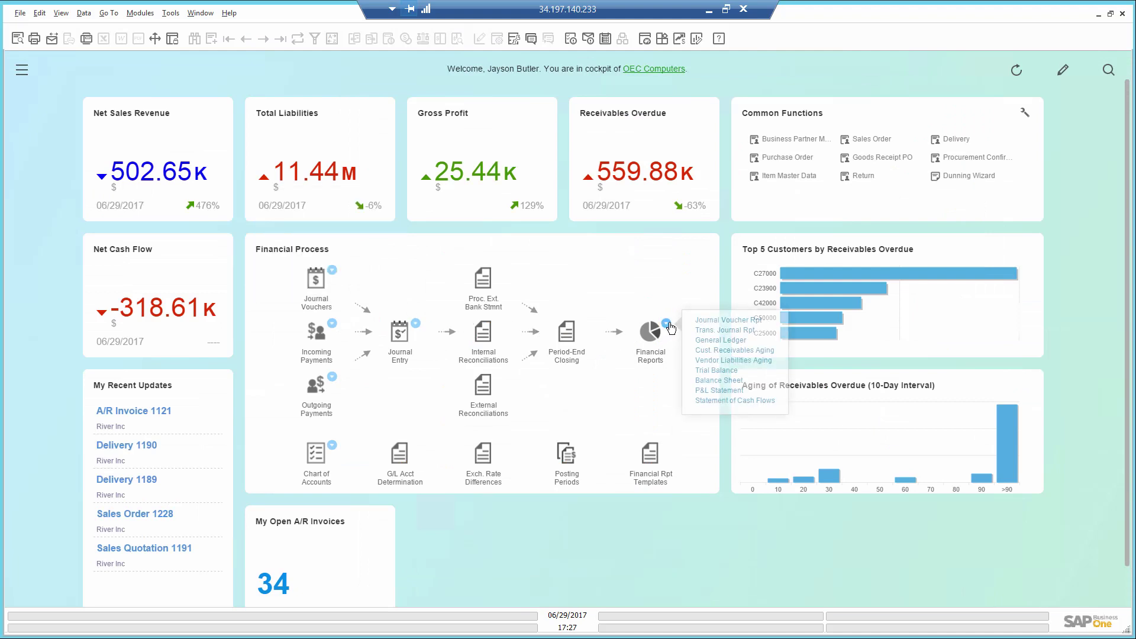
{"action": "left_click", "coordinate": [709, 351]}
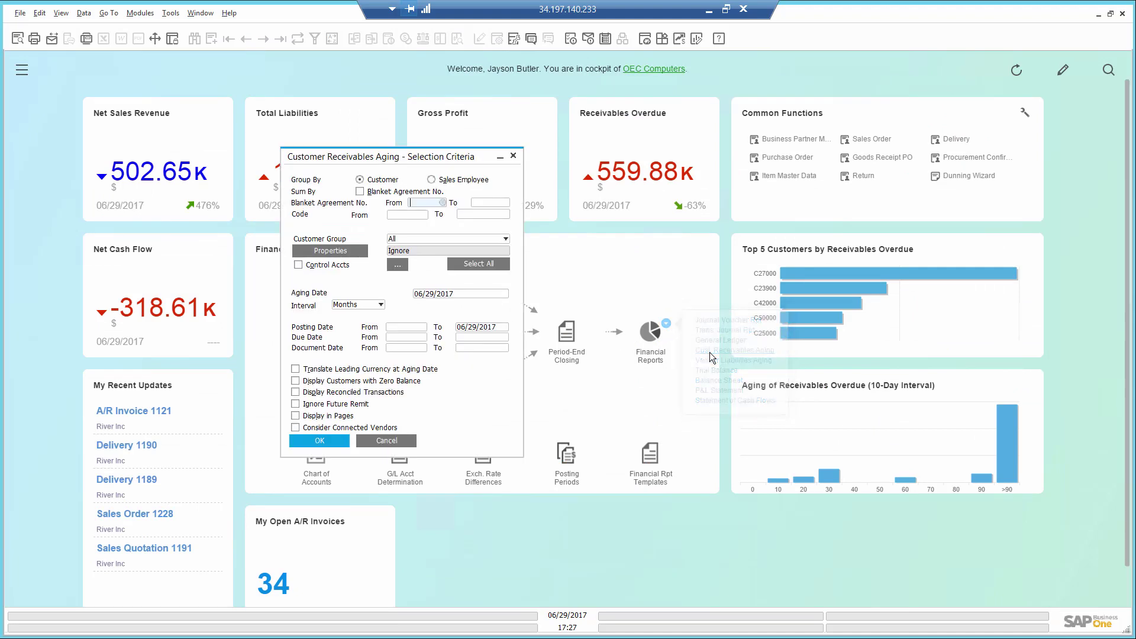
{"action": "left_click", "coordinate": [319, 441]}
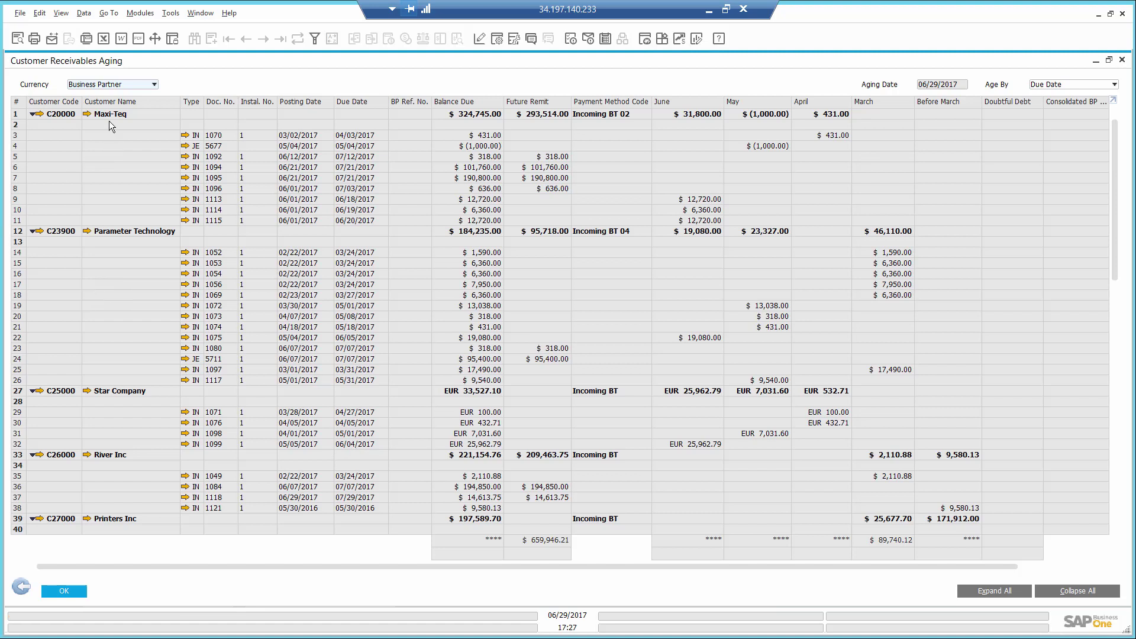
- Preview the customer statement for Maxi-Teq, read it through to the aging totals, and close the preview
{"action": "left_click", "coordinate": [16, 116]}
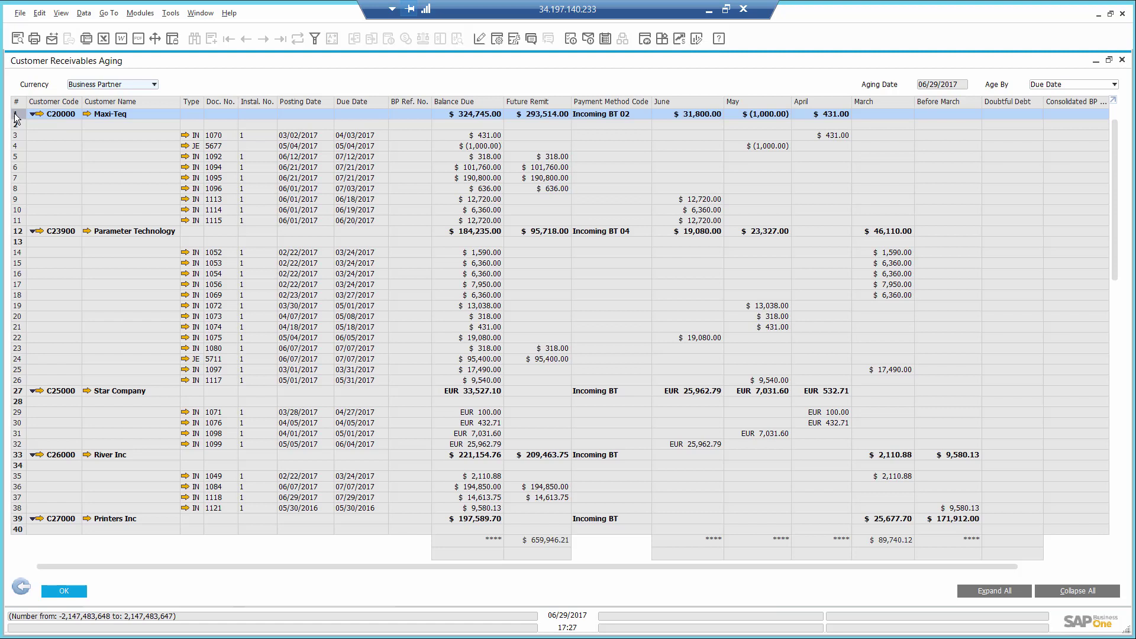
{"action": "left_click", "coordinate": [16, 39]}
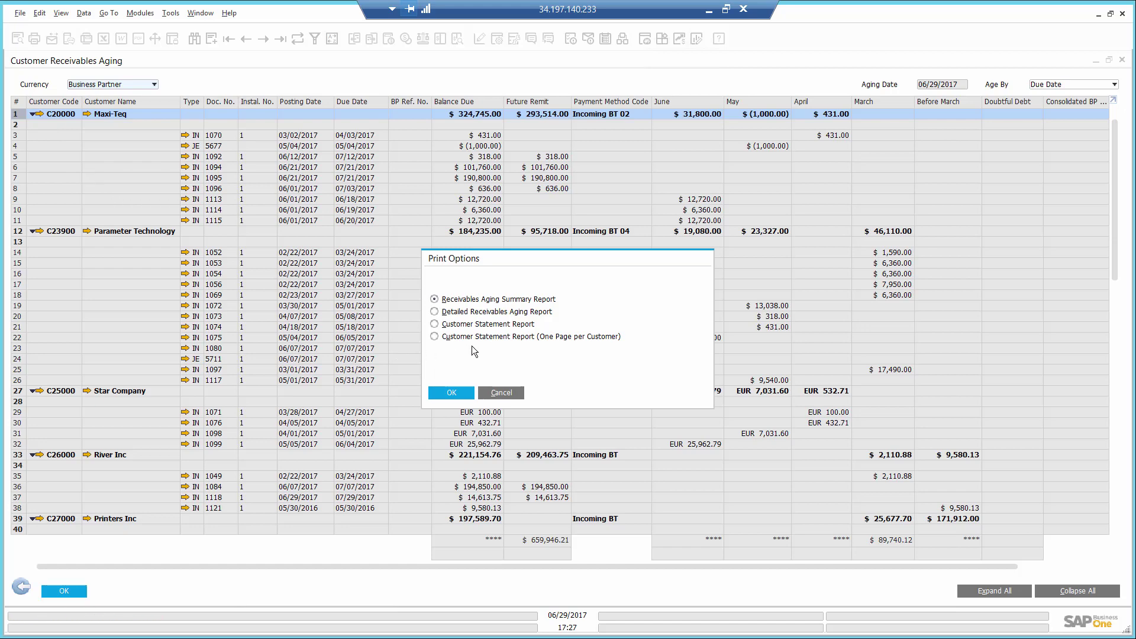
{"action": "left_click", "coordinate": [454, 392]}
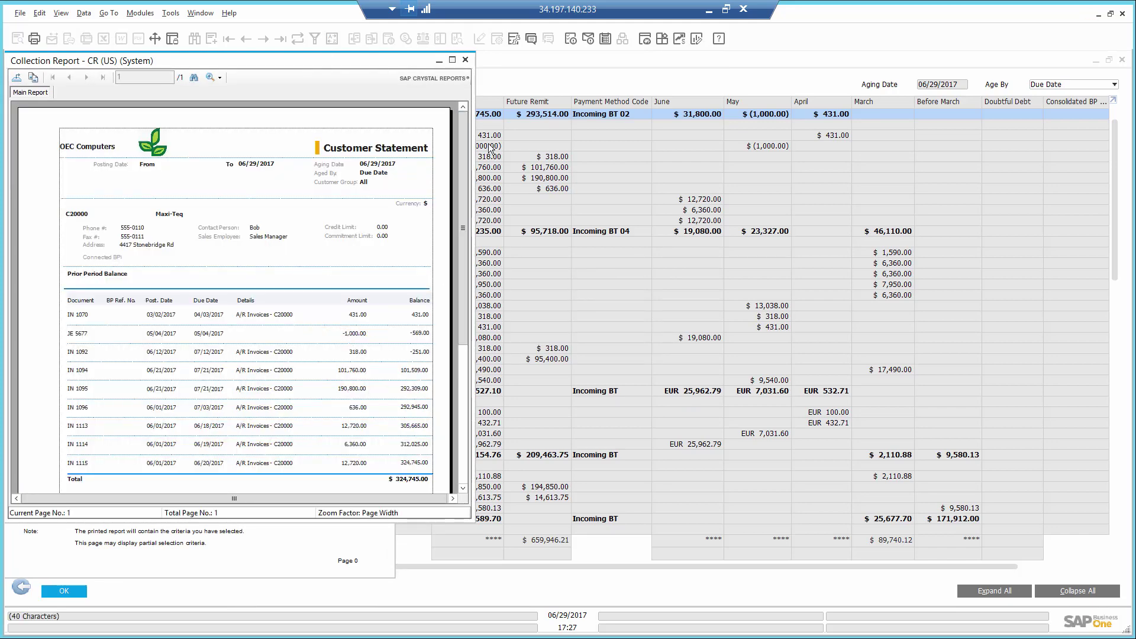
{"action": "left_click", "coordinate": [451, 60]}
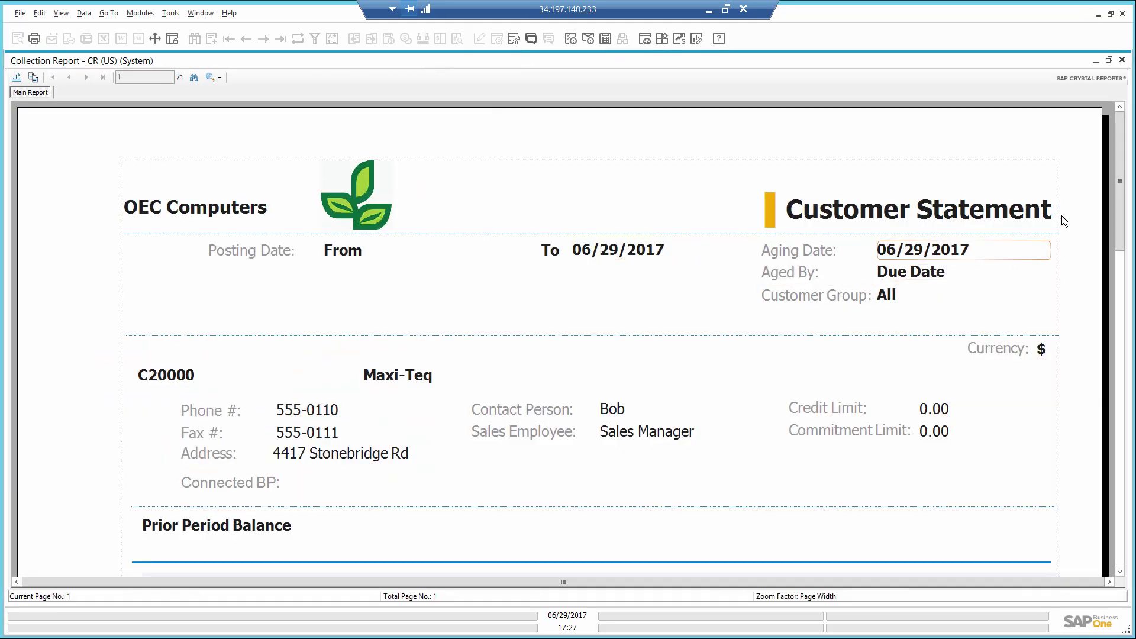
{"action": "left_click_drag", "start_coordinate": [1119, 177], "coordinate": [1126, 467]}
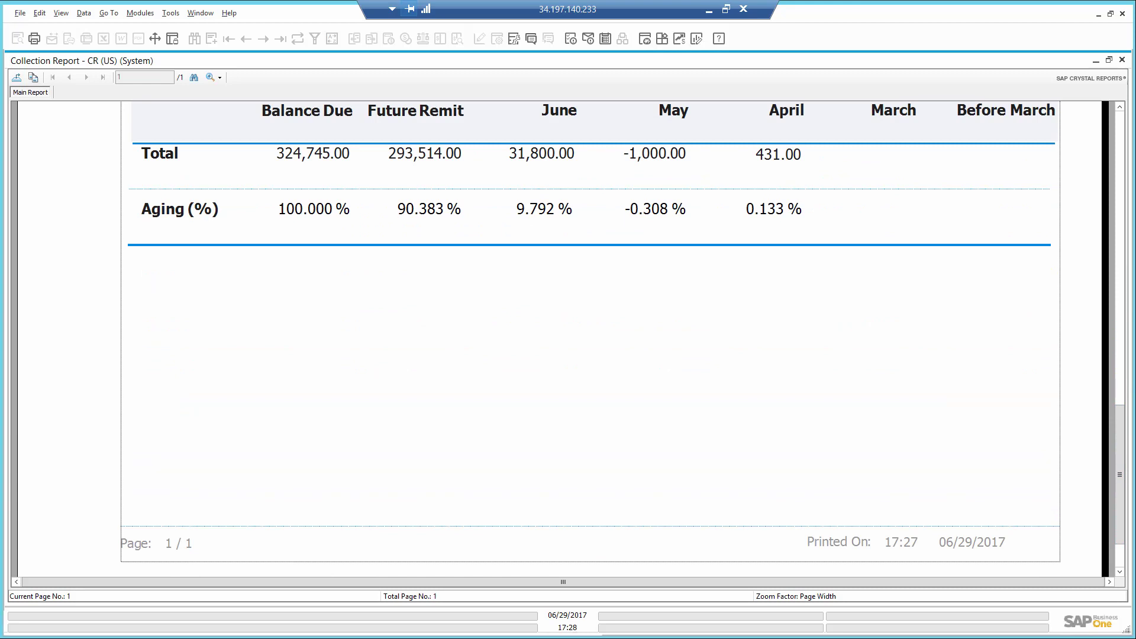
{"action": "left_click", "coordinate": [1122, 61]}
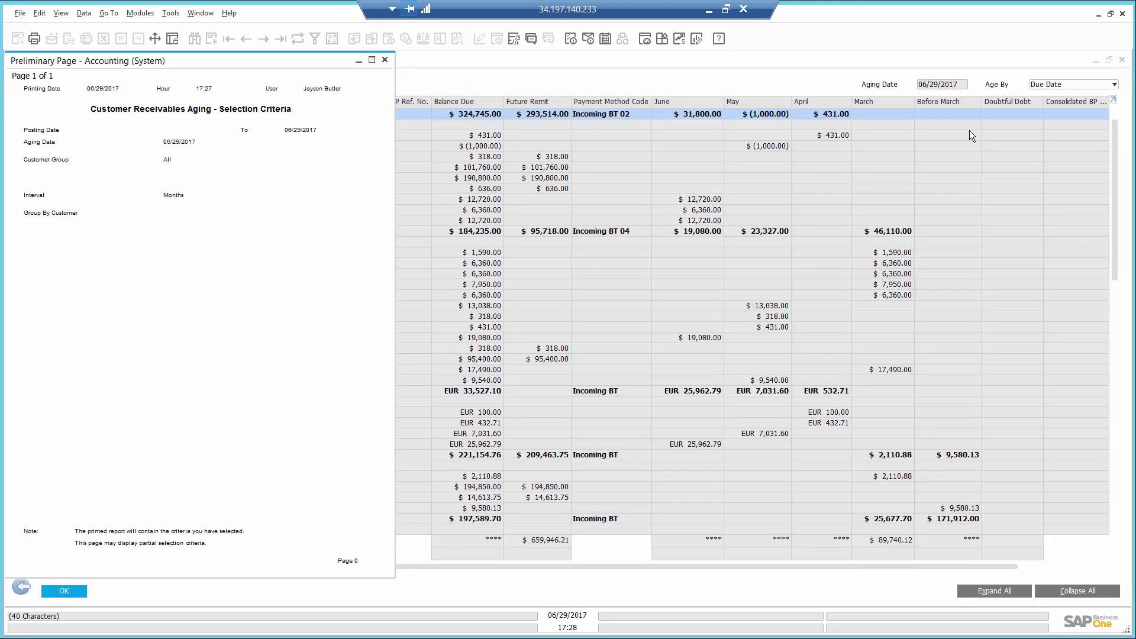
{"action": "left_click", "coordinate": [384, 60]}
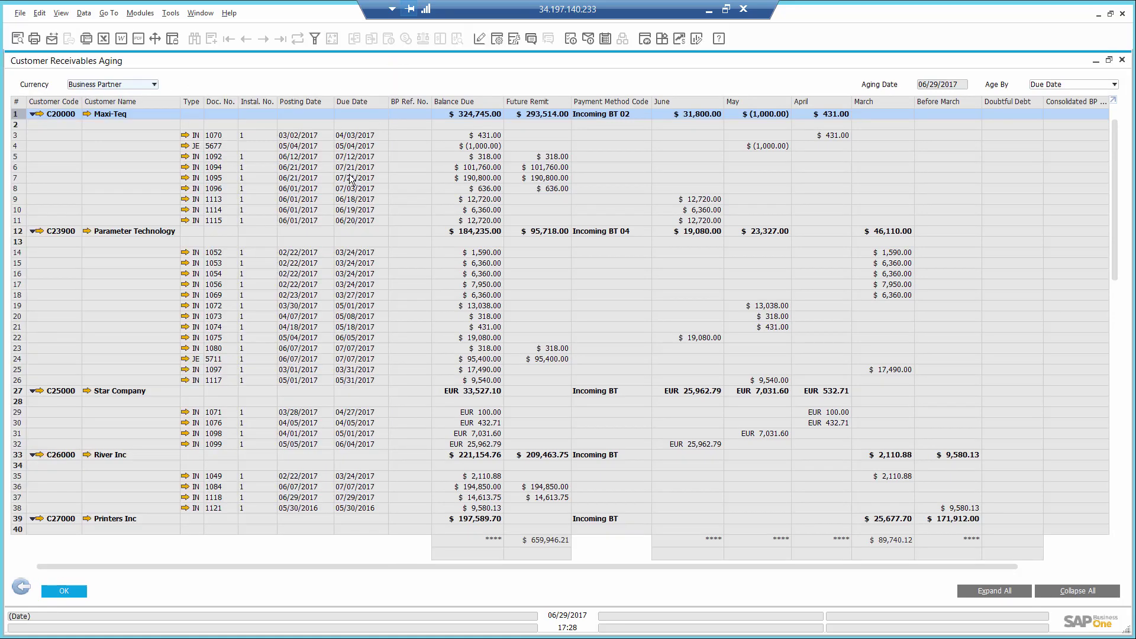
- E-mail the receivables aging statement to Maxi-Teq's CEO and purchasing manager contact with the subject "open debt"
{"action": "left_click", "coordinate": [52, 38]}
{"action": "left_click", "coordinate": [410, 375]}
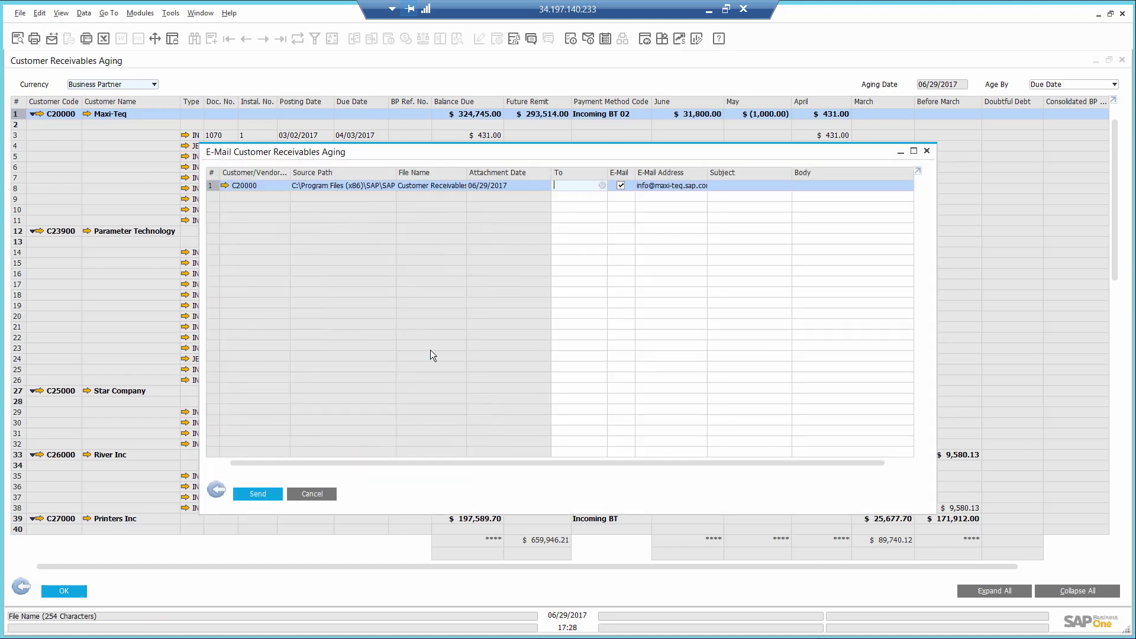
{"action": "left_click", "coordinate": [602, 186]}
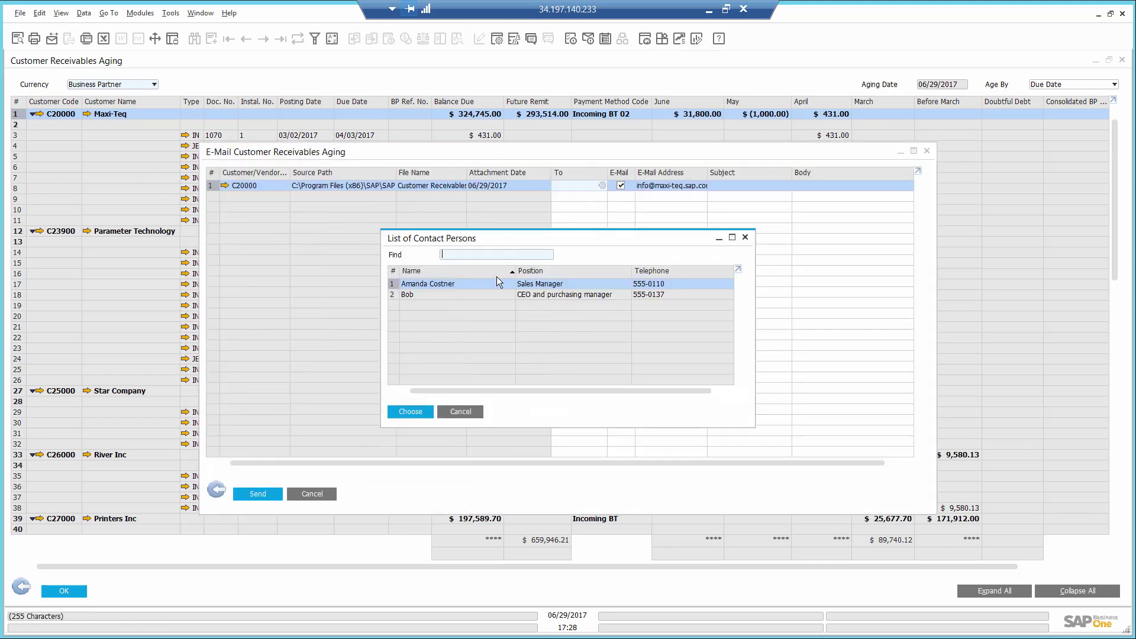
{"action": "double_click", "coordinate": [498, 295]}
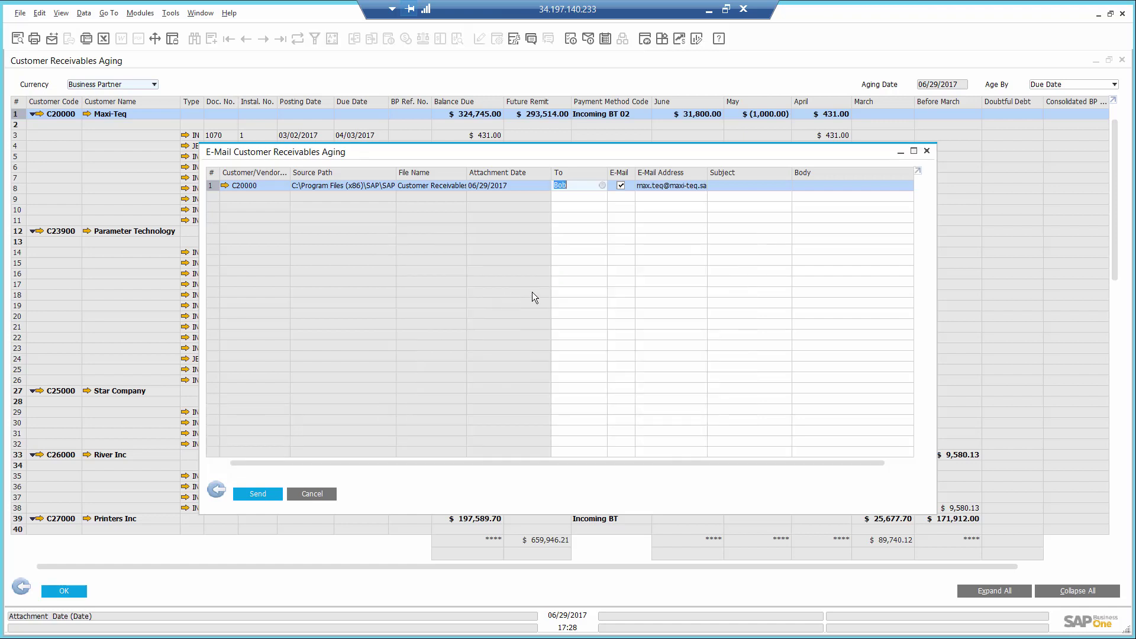
{"action": "left_click", "coordinate": [740, 187]}
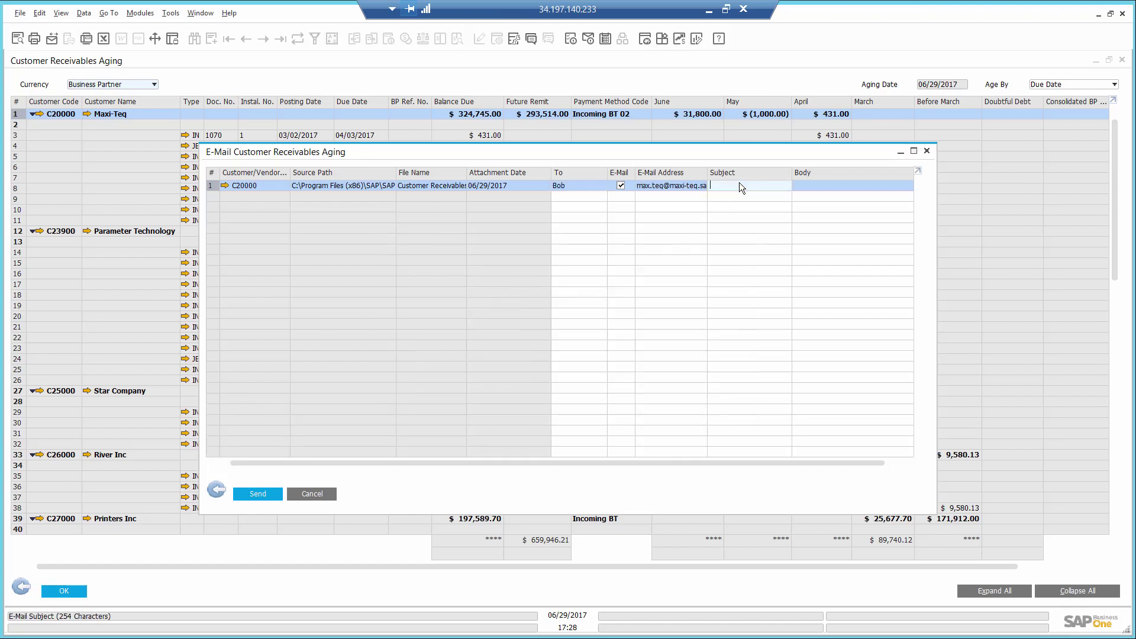
{"action": "type", "text": "open docs"}
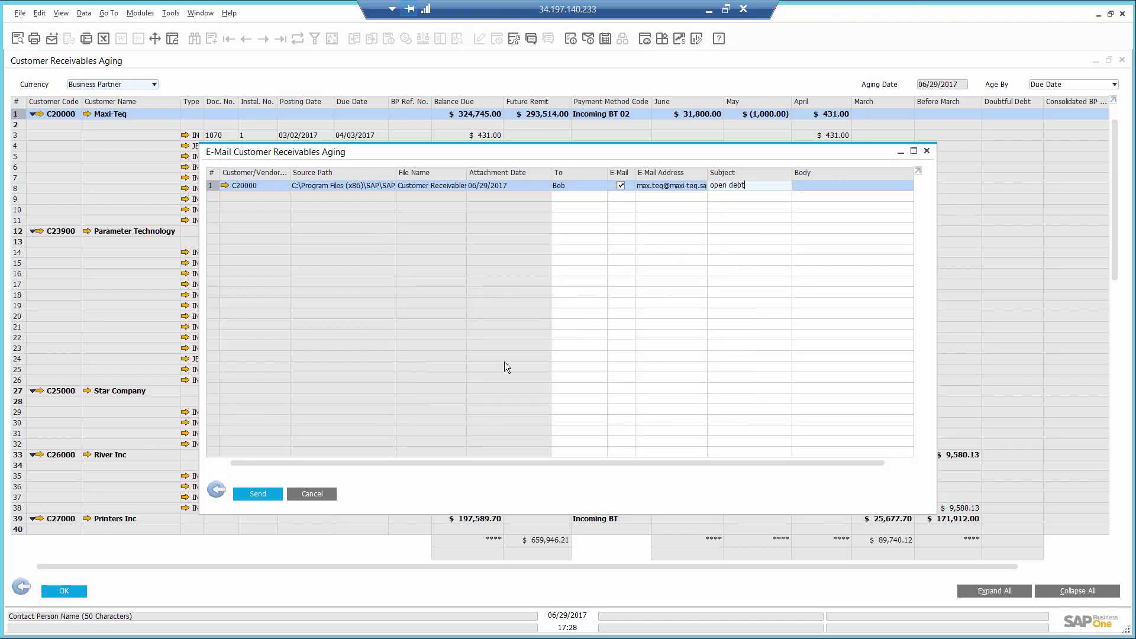
{"action": "left_click", "coordinate": [258, 494]}
{"action": "key", "text": "Return"}
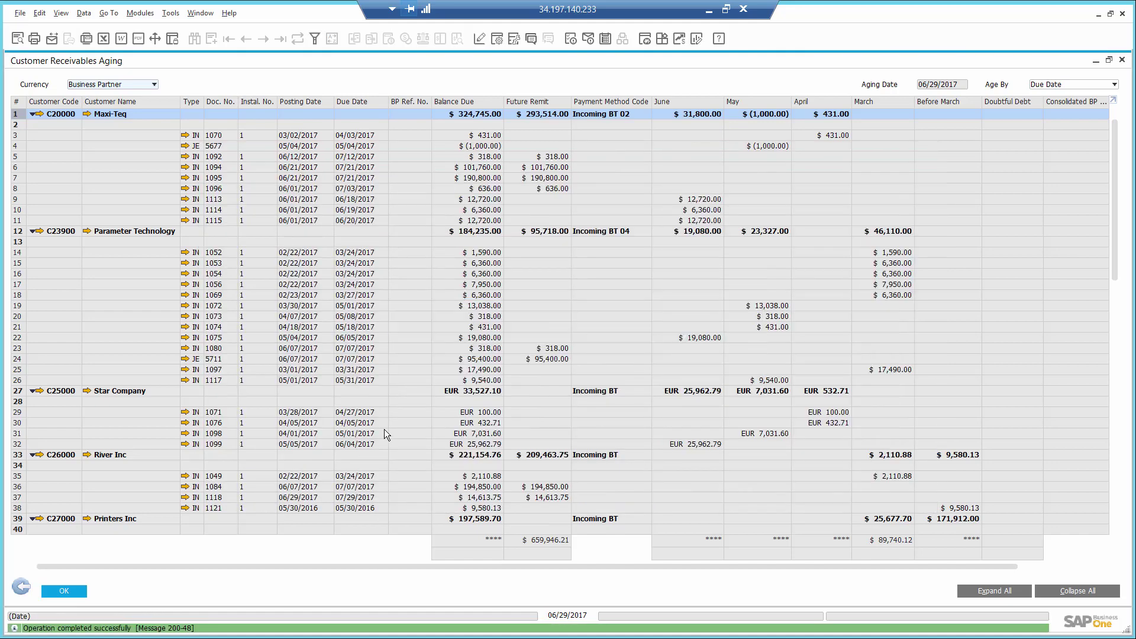
- Examine Mashina Corporation's overdue invoices in the aging report, and close the report and its selection criteria
{"action": "left_click_drag", "start_coordinate": [1117, 203], "coordinate": [1114, 466]}
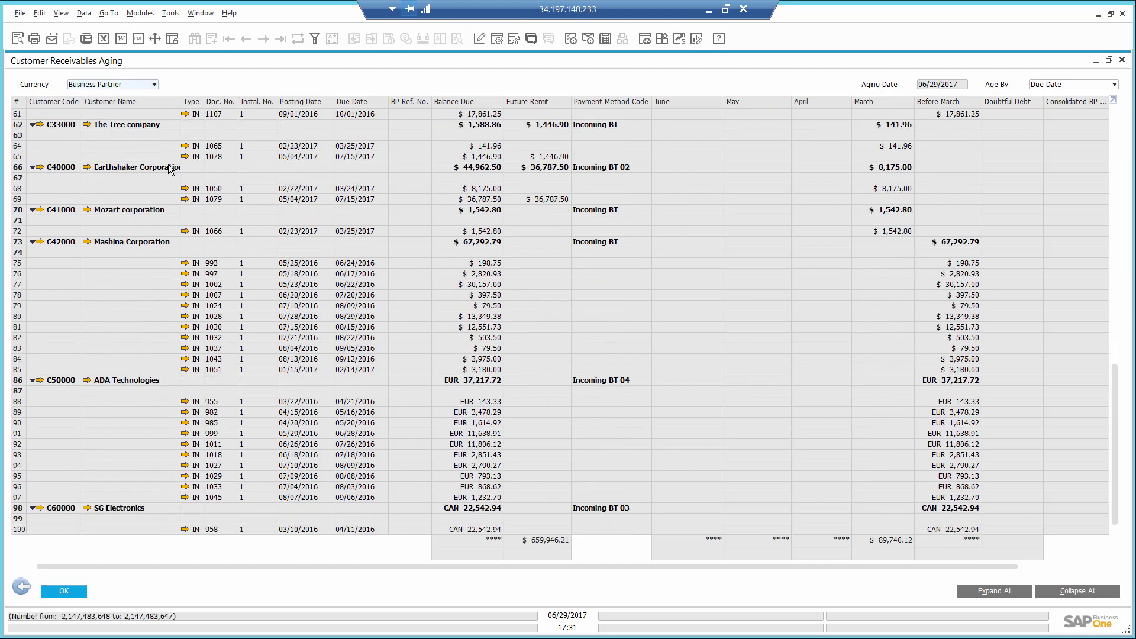
{"action": "left_click", "coordinate": [17, 244]}
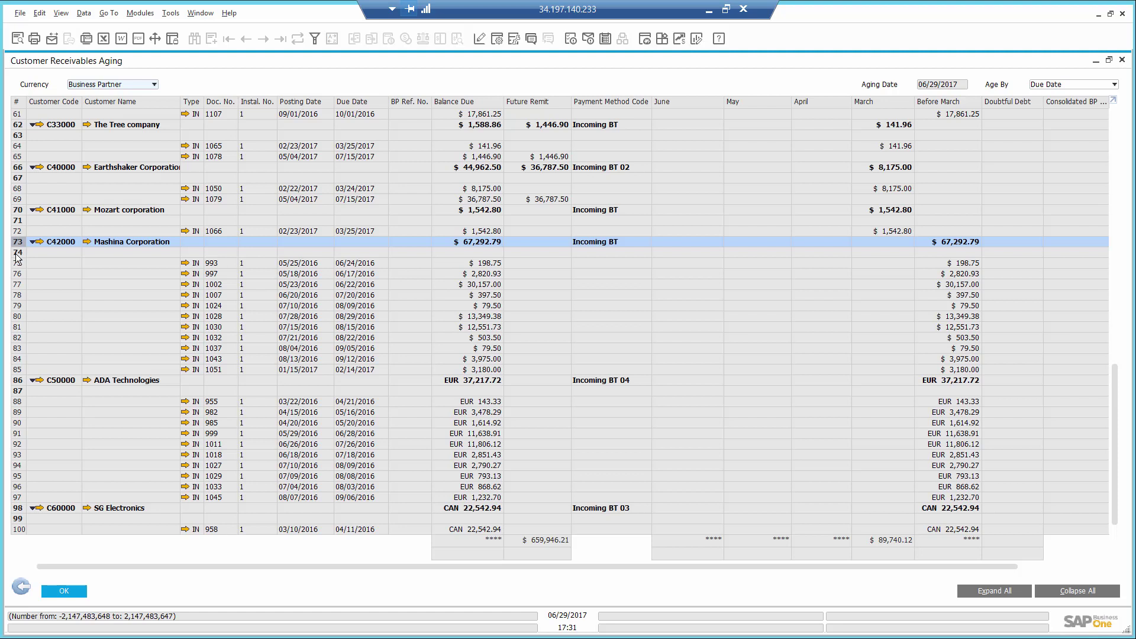
{"action": "left_click", "coordinate": [1122, 62]}
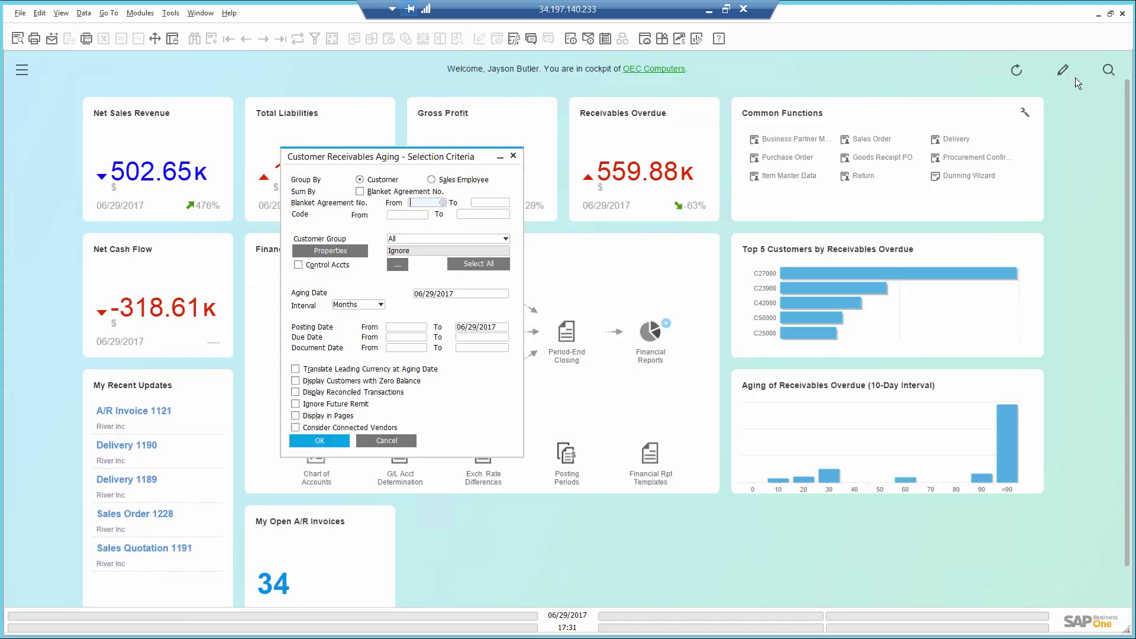
{"action": "left_click", "coordinate": [513, 156]}
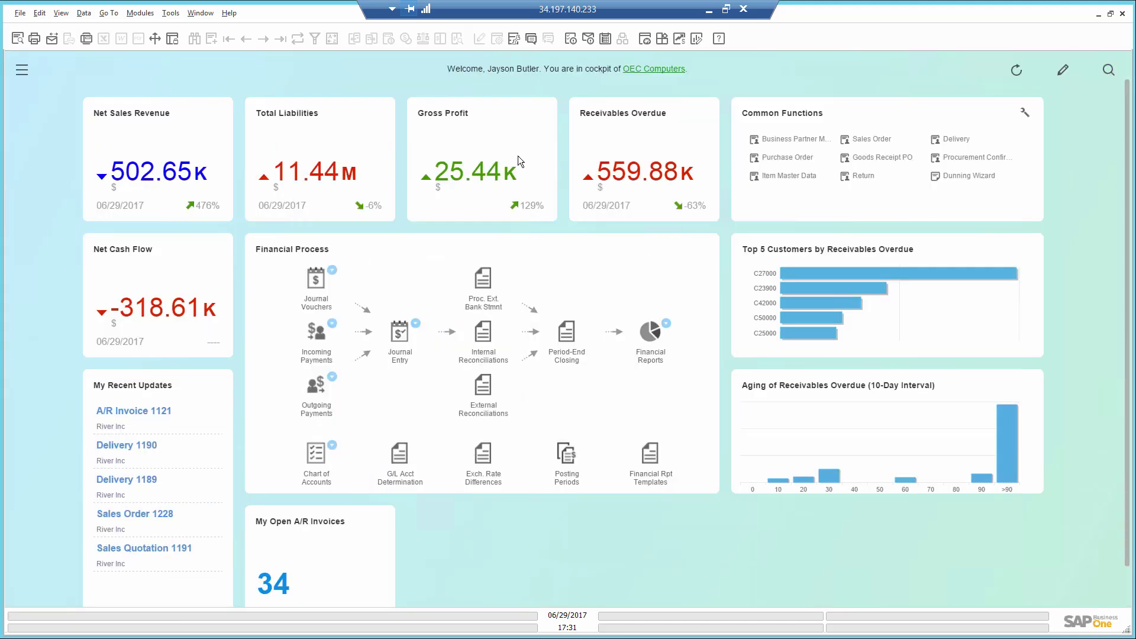
- Start a new dunning run in the Dunning Wizard for all dunning levels and all dunning terms
{"action": "left_click", "coordinate": [973, 178]}
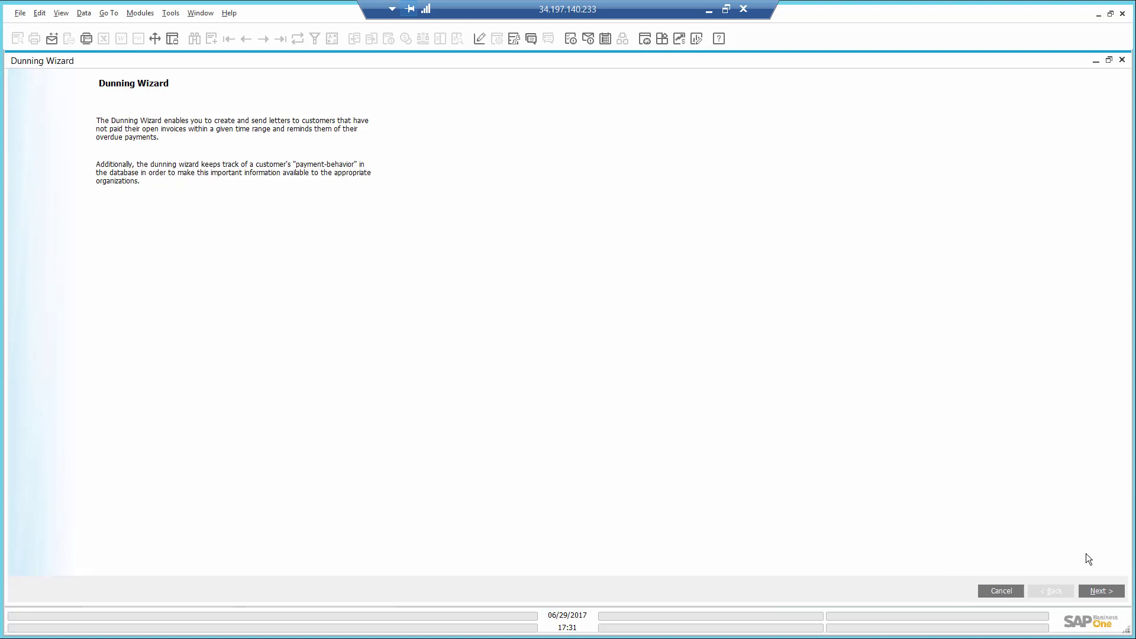
{"action": "left_click", "coordinate": [1102, 590]}
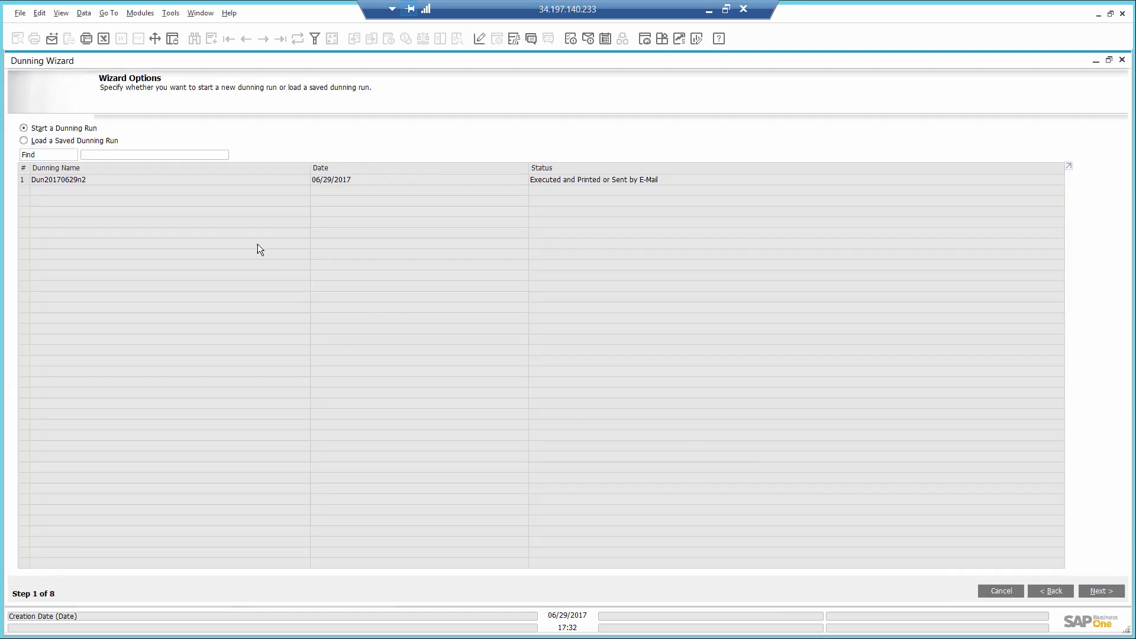
{"action": "left_click", "coordinate": [1102, 589]}
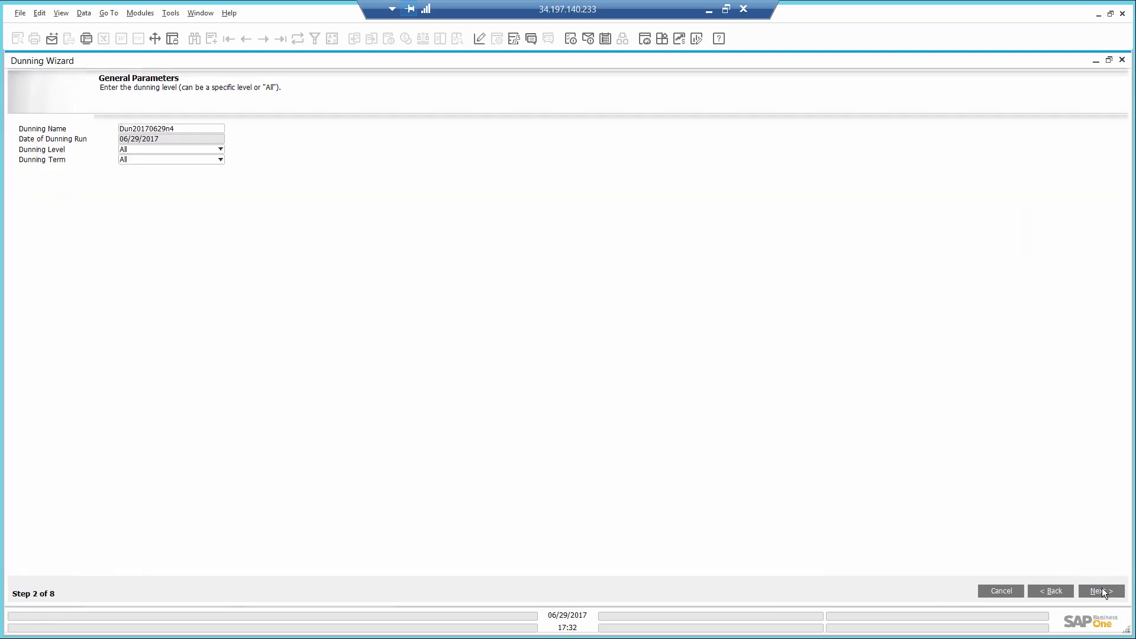
{"action": "left_click", "coordinate": [1101, 590]}
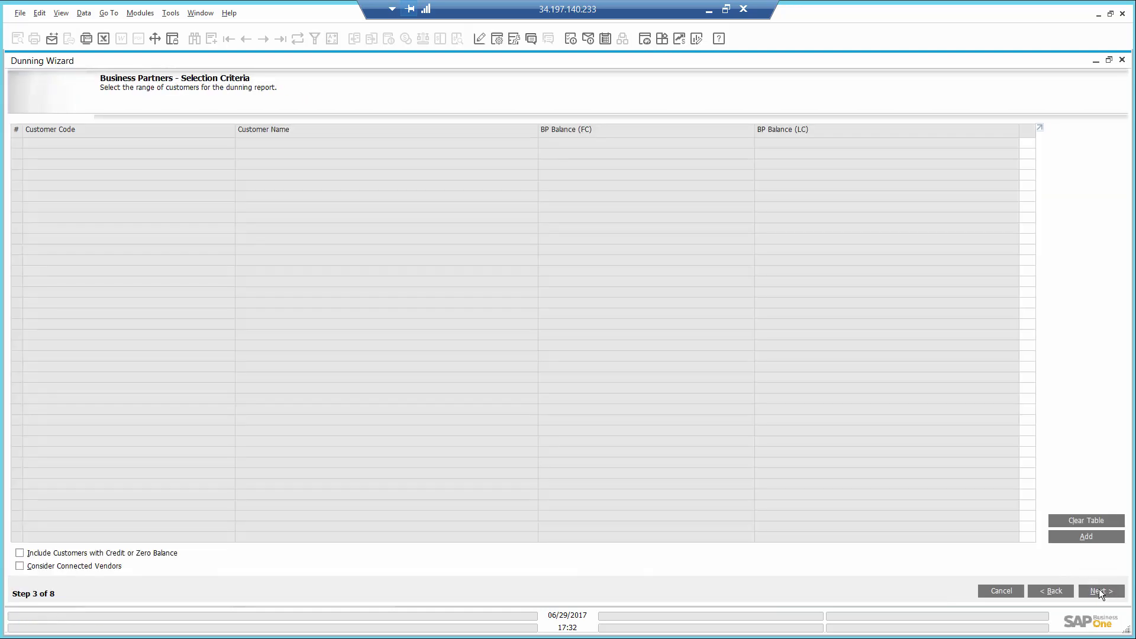
- Add Mashina Corporation as the only customer in the dunning run
{"action": "left_click", "coordinate": [1073, 537]}
{"action": "left_click", "coordinate": [596, 288]}
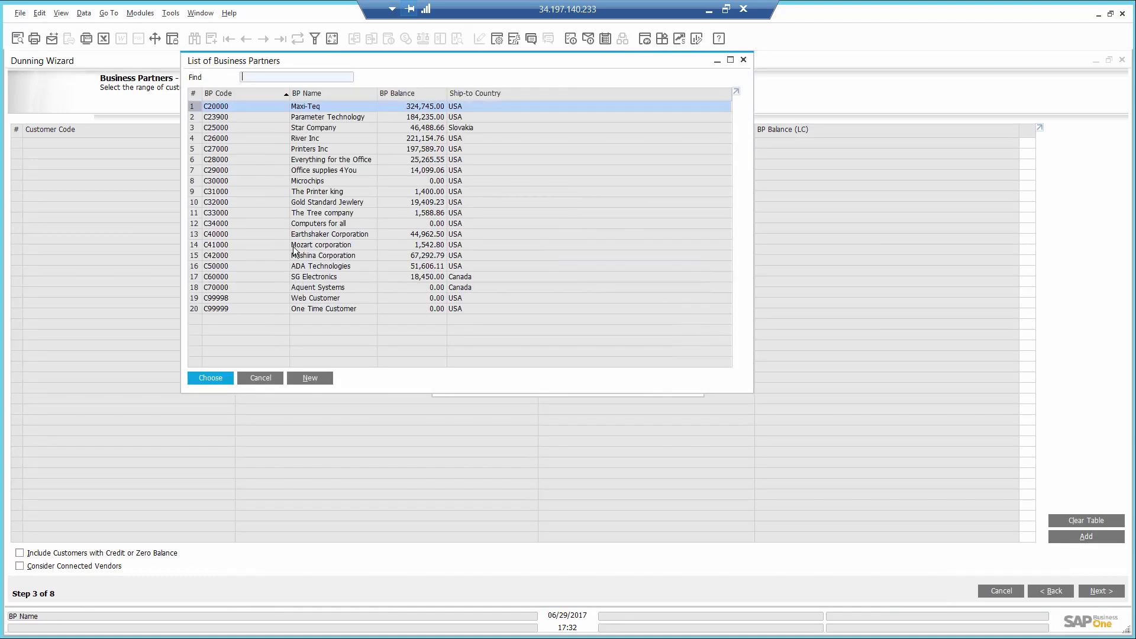
{"action": "left_click", "coordinate": [294, 256]}
{"action": "double_click", "coordinate": [294, 256]}
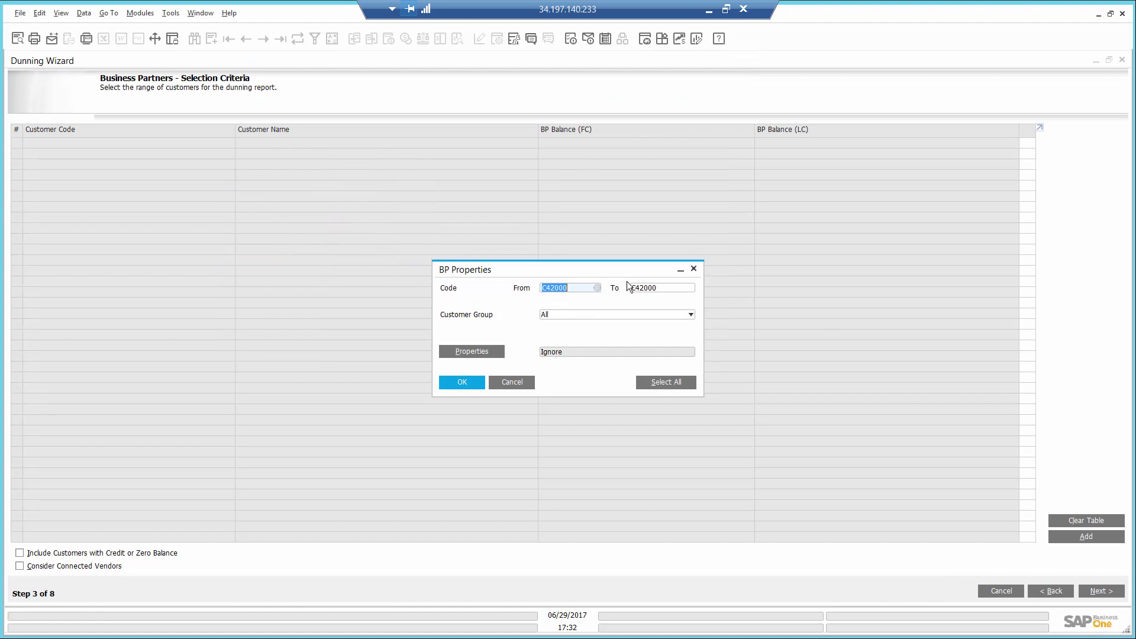
{"action": "left_click", "coordinate": [461, 383]}
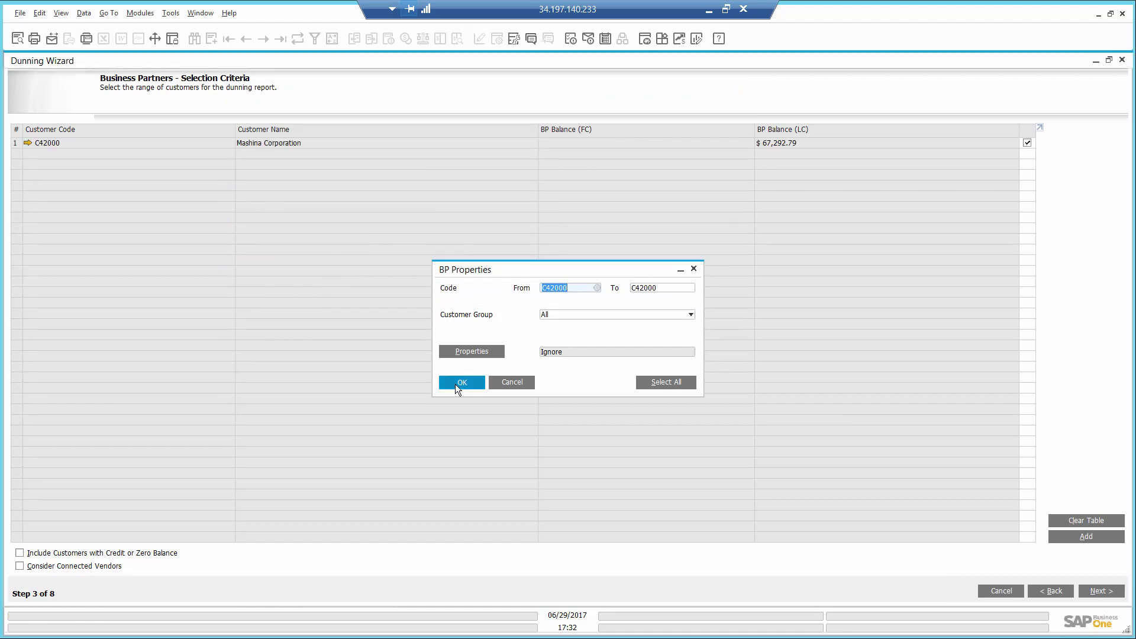
- Accept the default document parameters and keep all recommended Mashina Corporation invoices in the dunning run
{"action": "left_click", "coordinate": [1100, 592]}
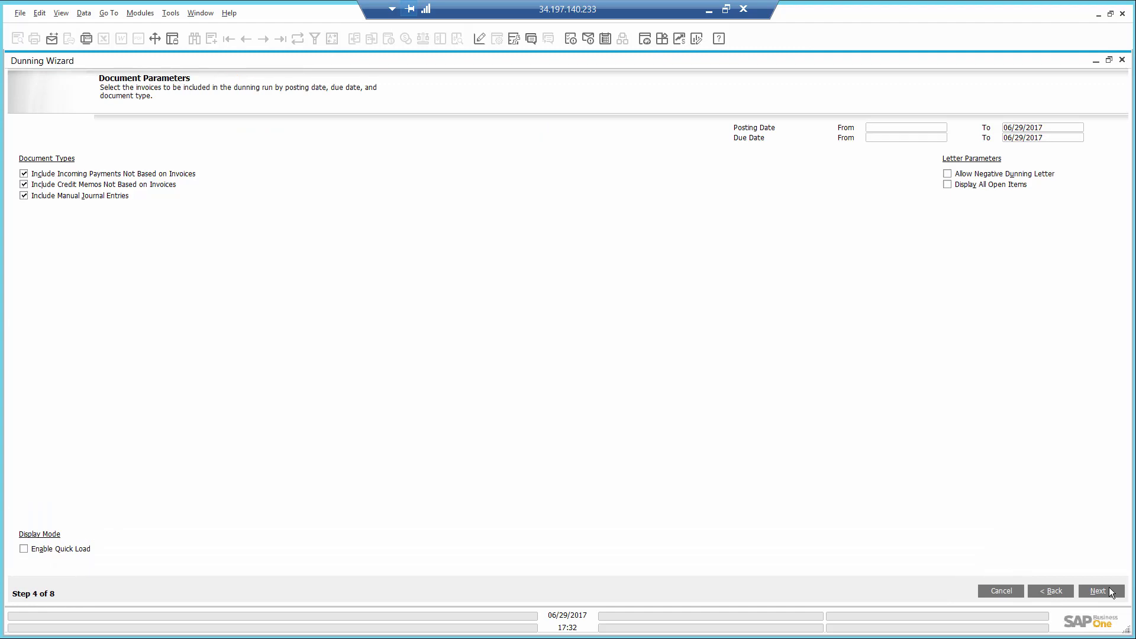
{"action": "left_click", "coordinate": [1109, 589]}
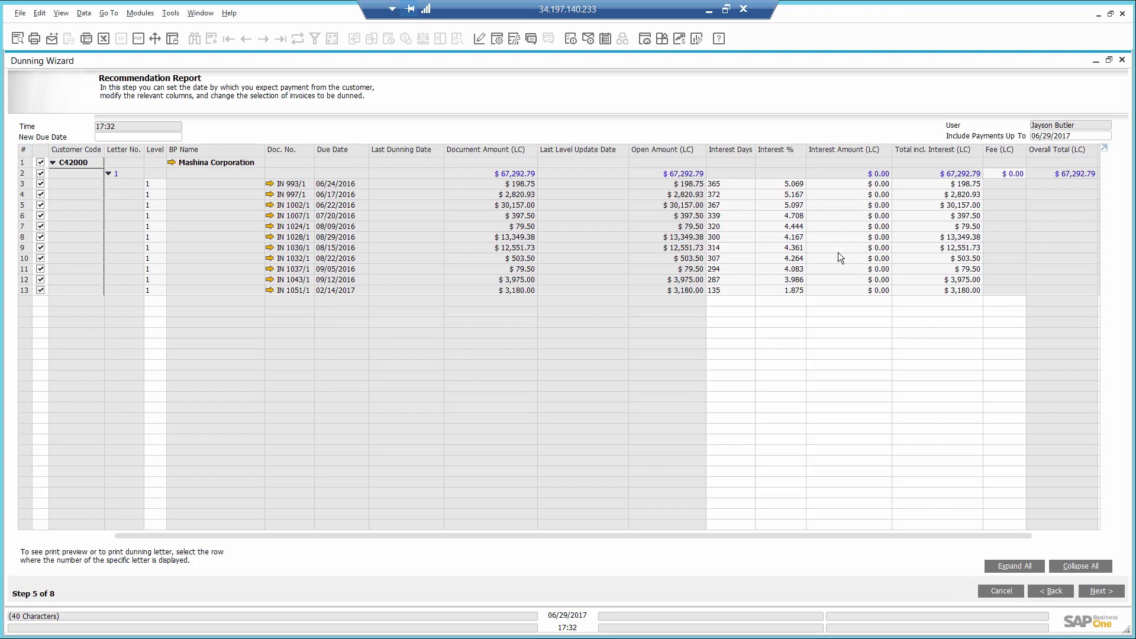
{"action": "left_click", "coordinate": [1115, 592]}
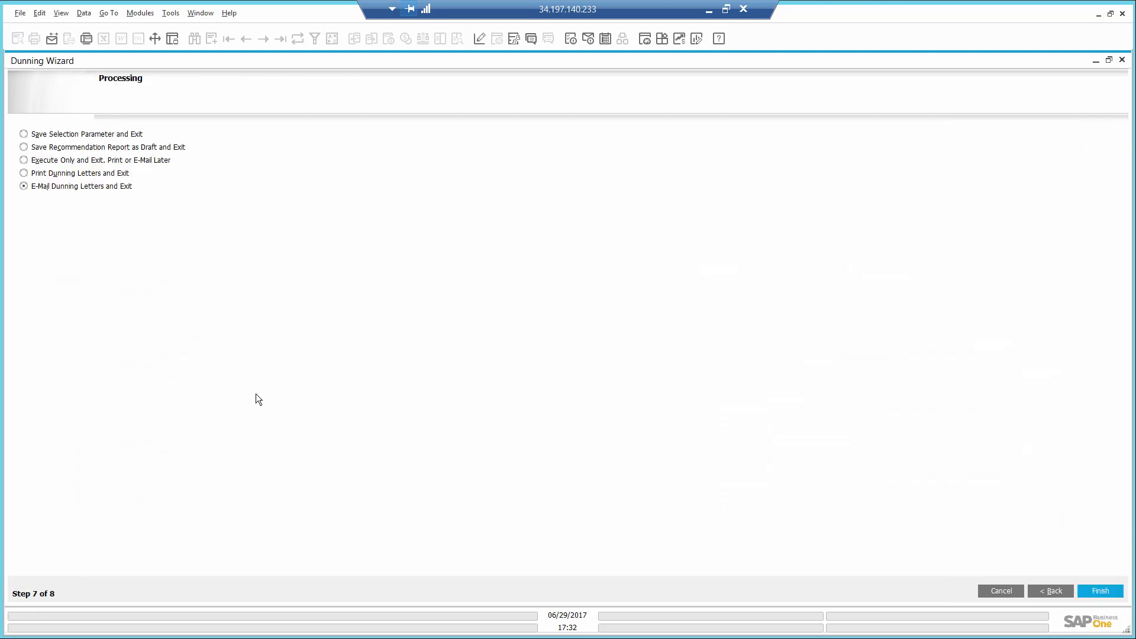
- Finish the dunning run by e-mailing the letter to Mashina Corporation's Sales Manager contact, without using an e-mail group
{"action": "left_click", "coordinate": [1108, 590]}
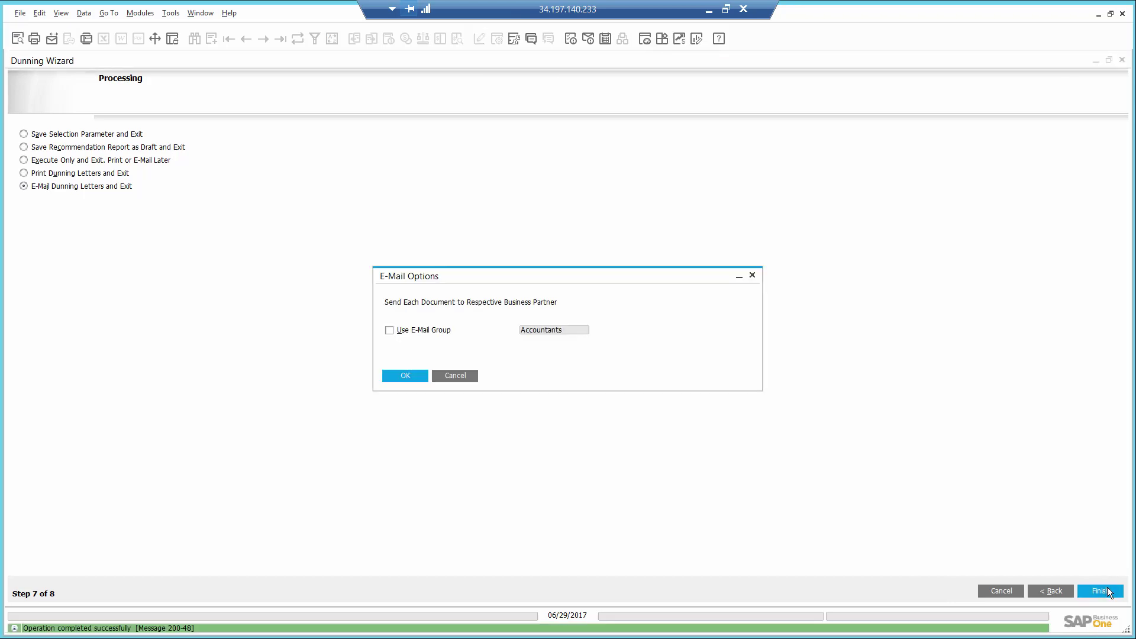
{"action": "left_click", "coordinate": [405, 377]}
{"action": "left_click", "coordinate": [602, 186]}
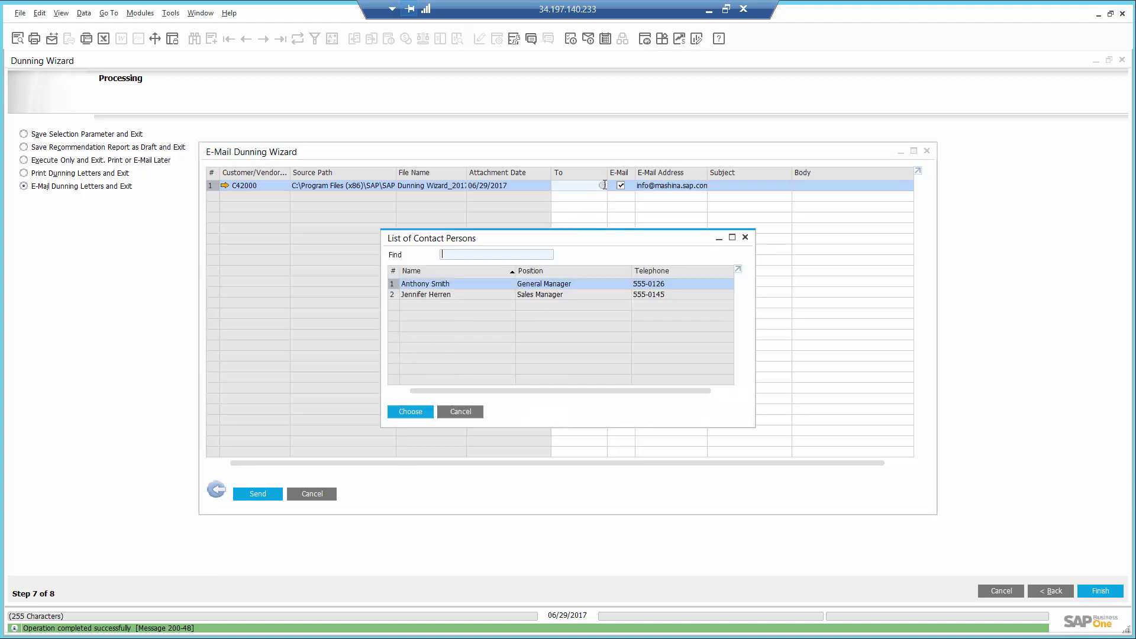
{"action": "left_click", "coordinate": [483, 297]}
{"action": "double_click", "coordinate": [483, 294]}
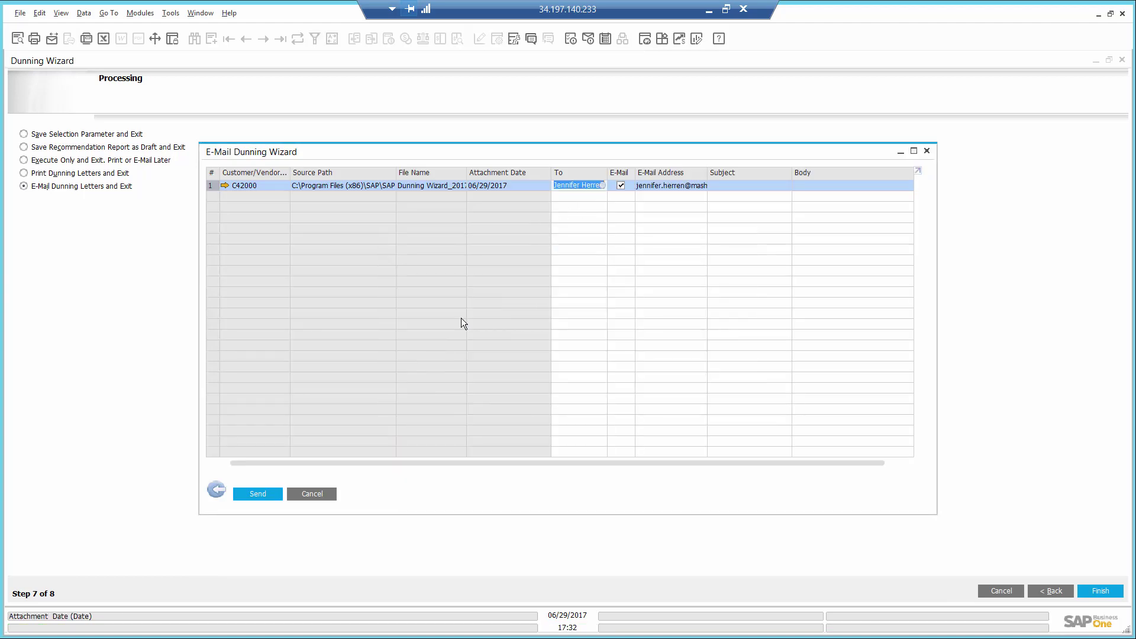
{"action": "left_click", "coordinate": [247, 493]}
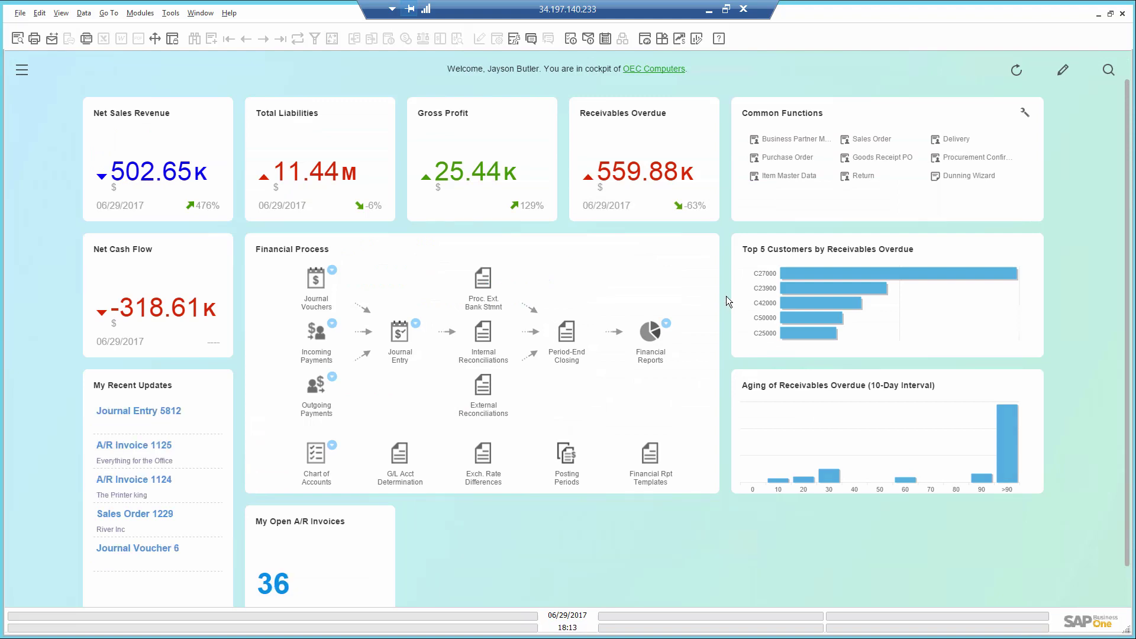
- View the Cash Flow Forecast with its period extended to 02/07/2018 and the certainty level set to the lowest
{"action": "left_click", "coordinate": [679, 41]}
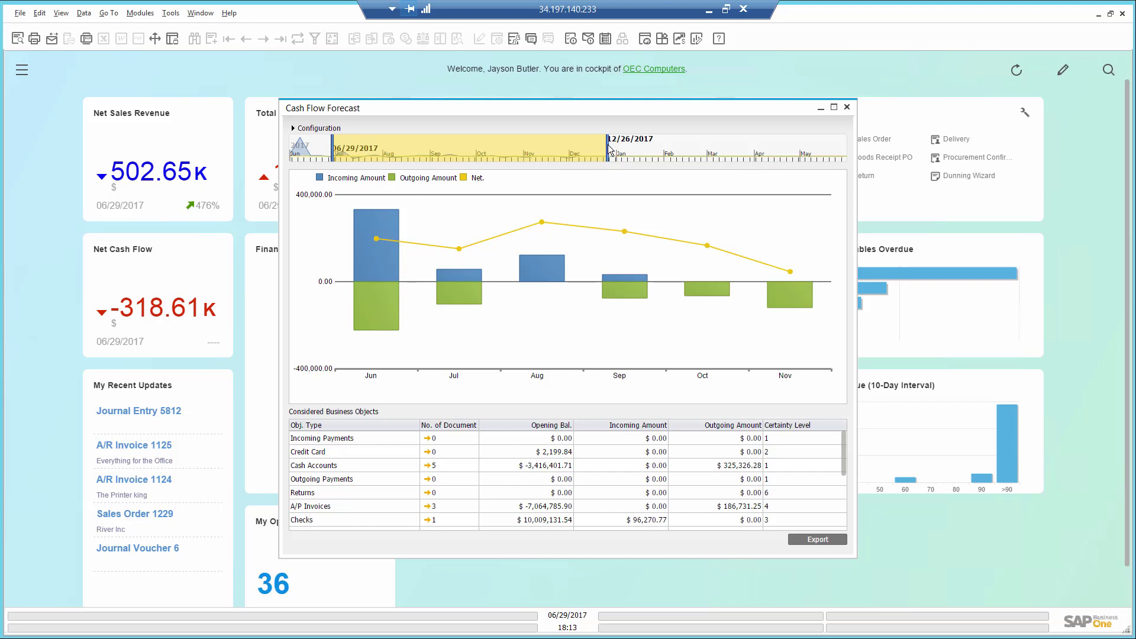
{"action": "left_click_drag", "start_coordinate": [609, 149], "coordinate": [665, 204]}
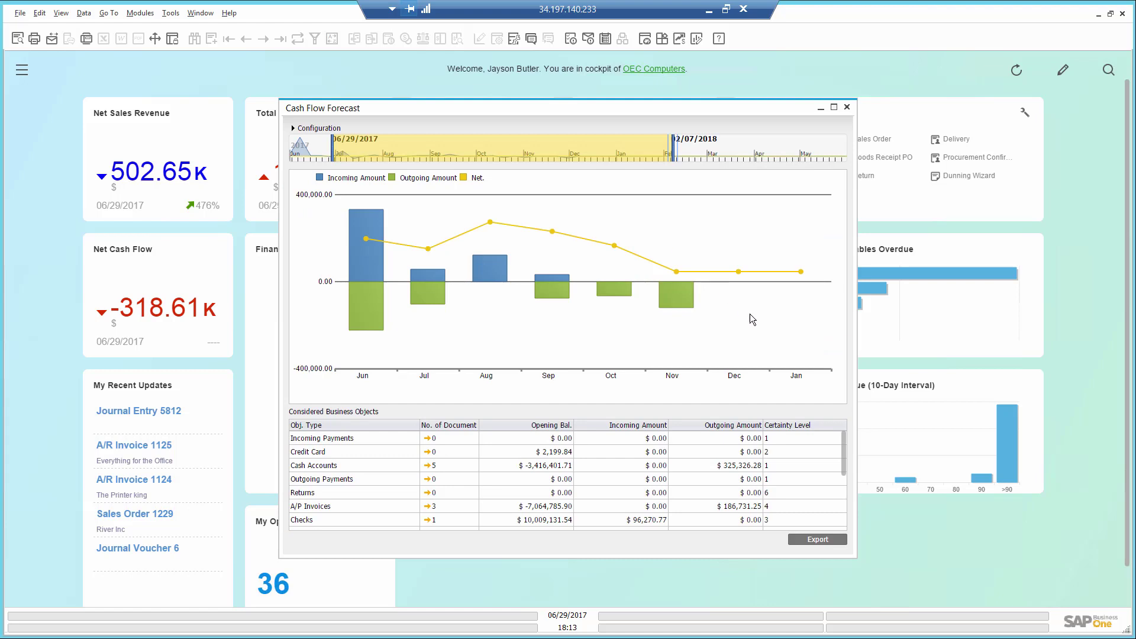
{"action": "left_click_drag", "start_coordinate": [844, 440], "coordinate": [843, 508]}
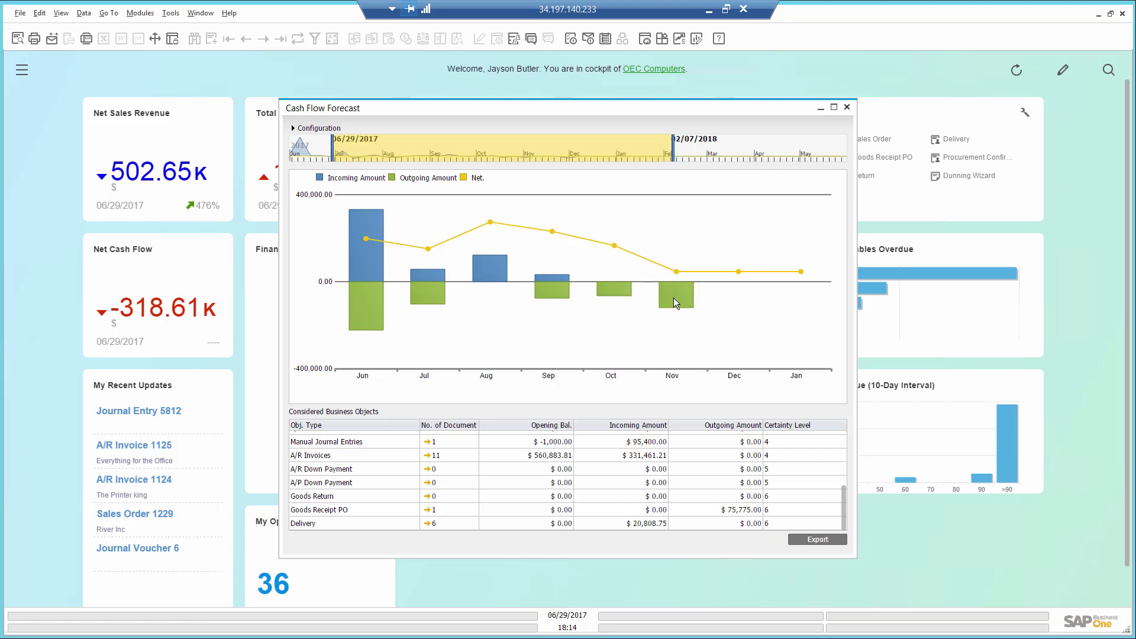
{"action": "left_click", "coordinate": [292, 129]}
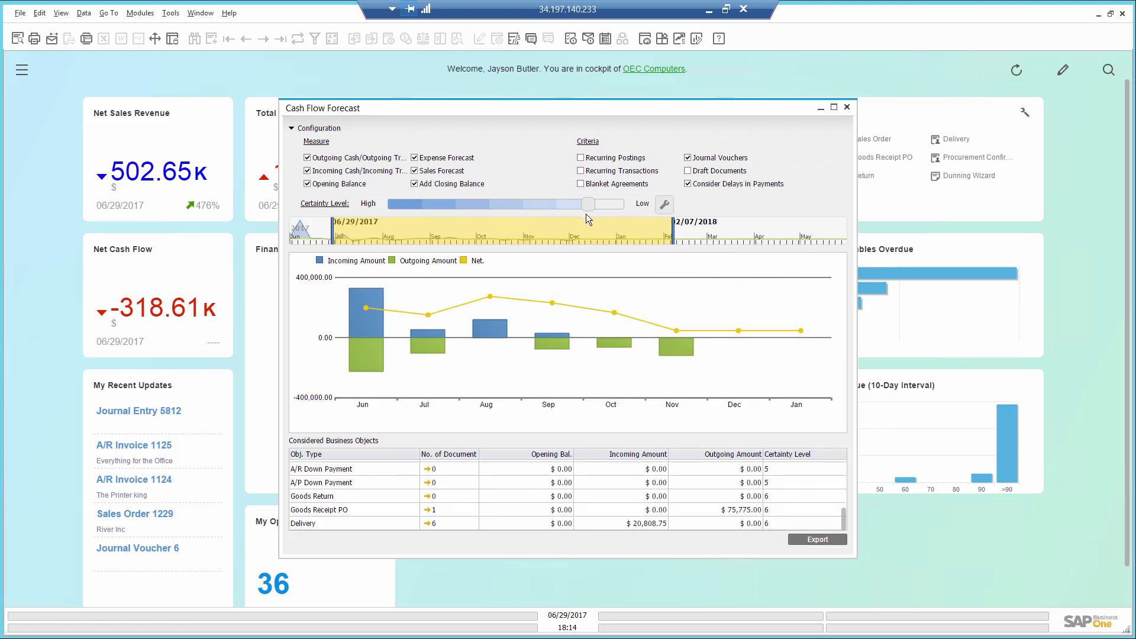
{"action": "left_click_drag", "start_coordinate": [588, 205], "coordinate": [621, 210]}
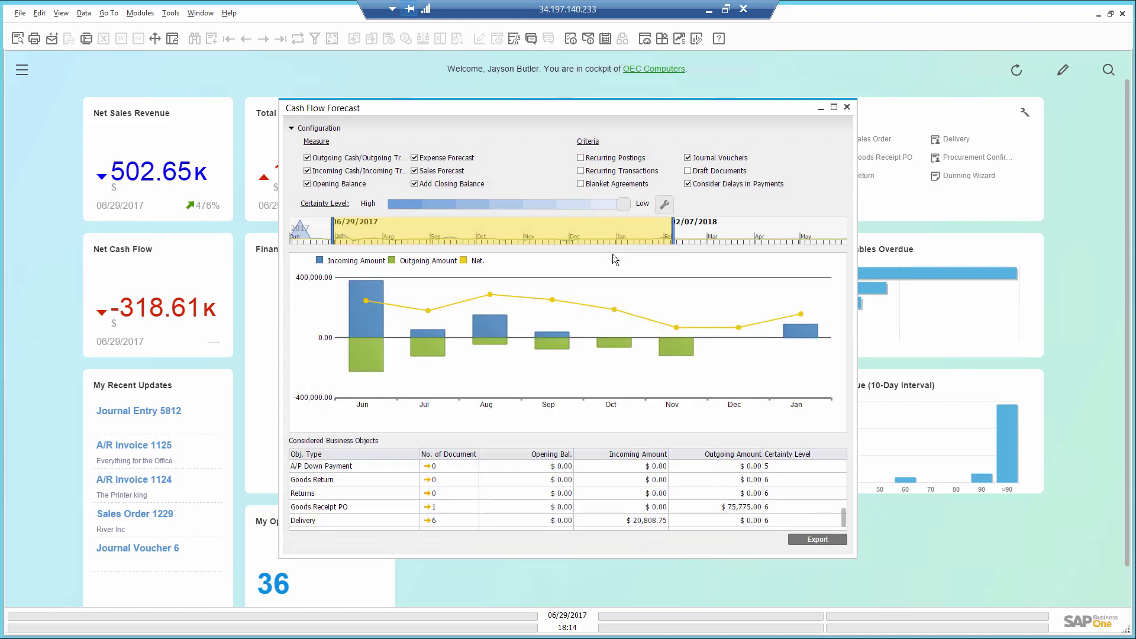
- Open the document details behind January's incoming amount, and close them and the Cash Flow Forecast
{"action": "double_click", "coordinate": [805, 335]}
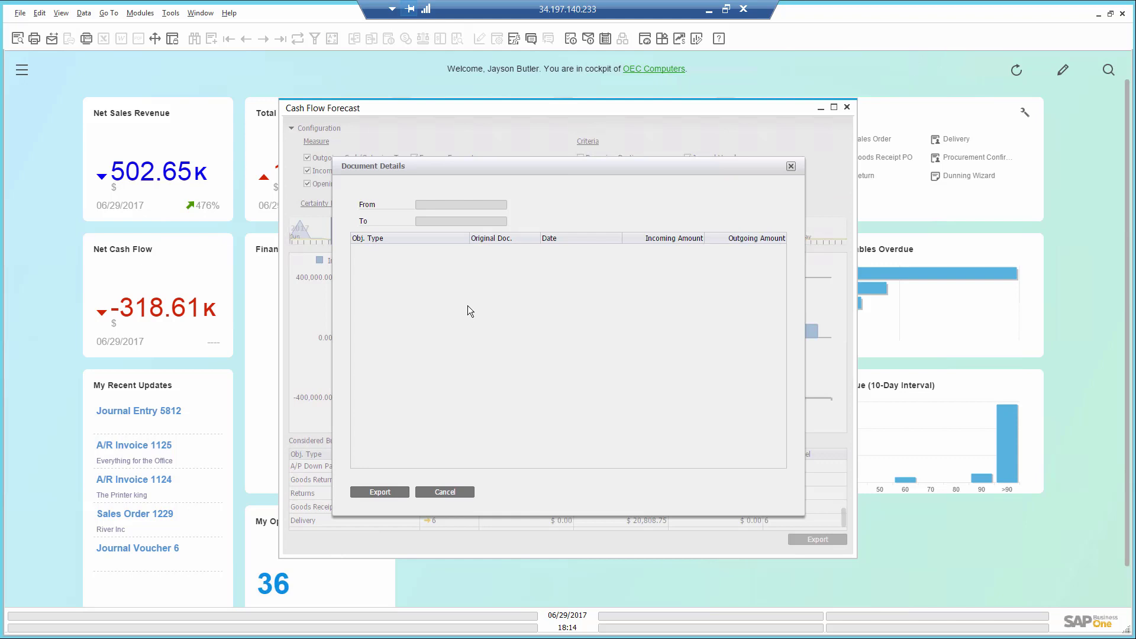
{"action": "left_click", "coordinate": [791, 167]}
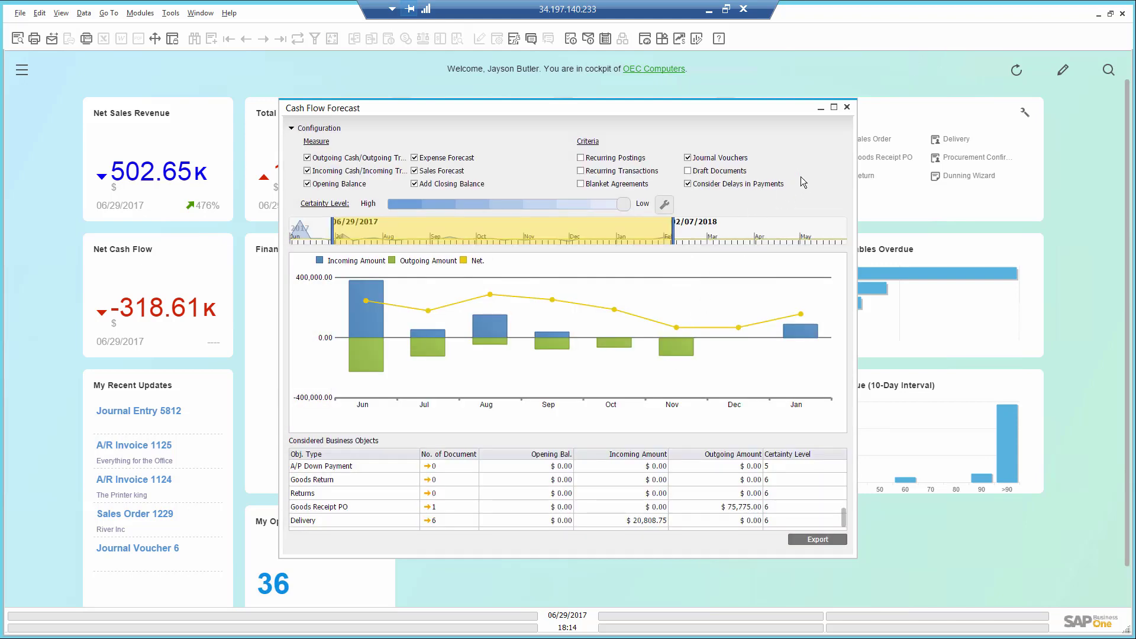
{"action": "left_click", "coordinate": [848, 107]}
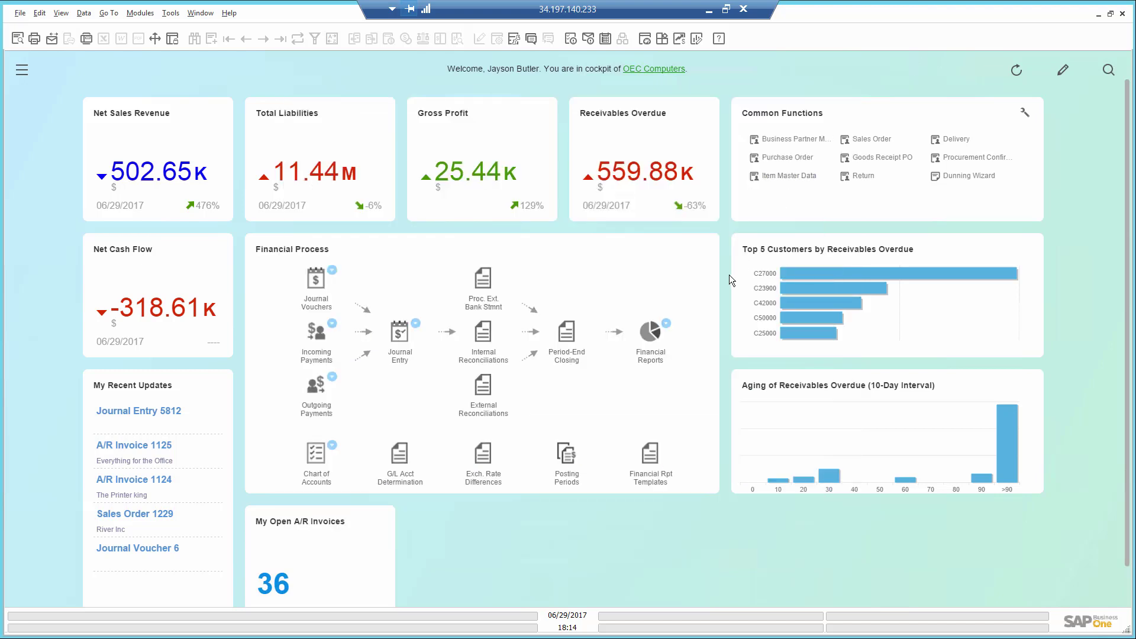